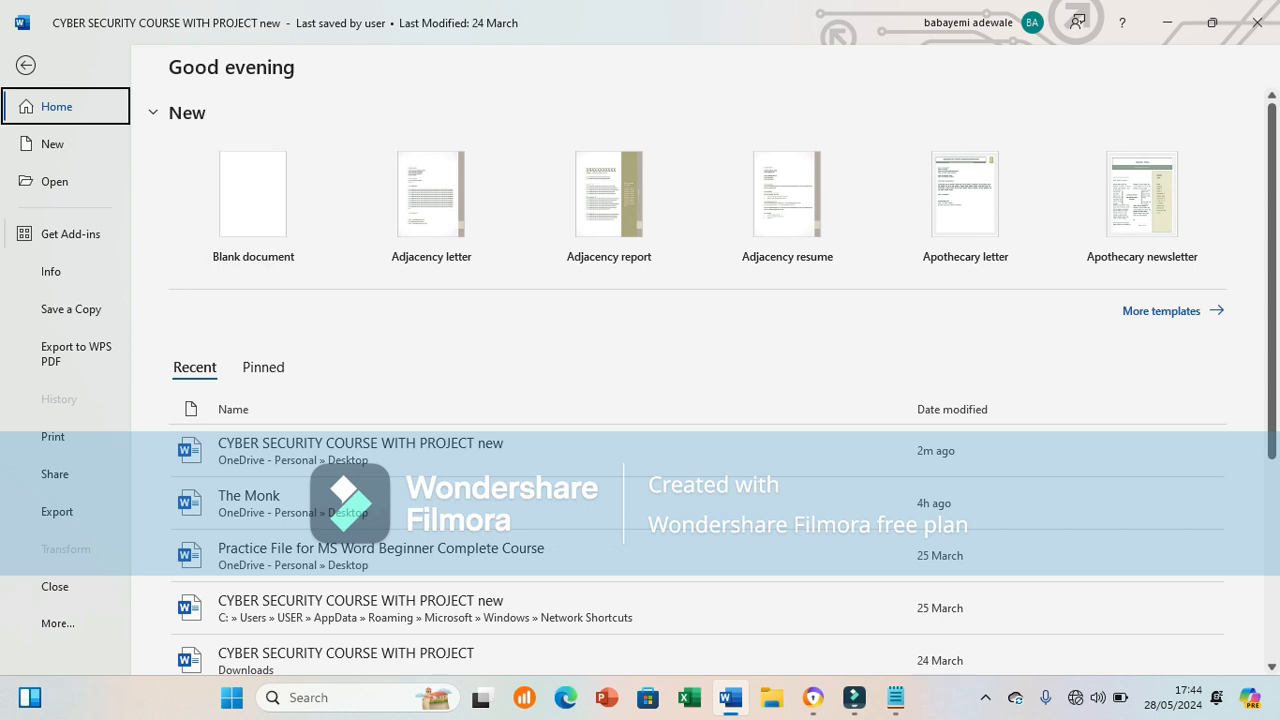
Step: Show the course document's Info page and expand its Protect Document options list
{"action": "left_click", "coordinate": [50, 271]}
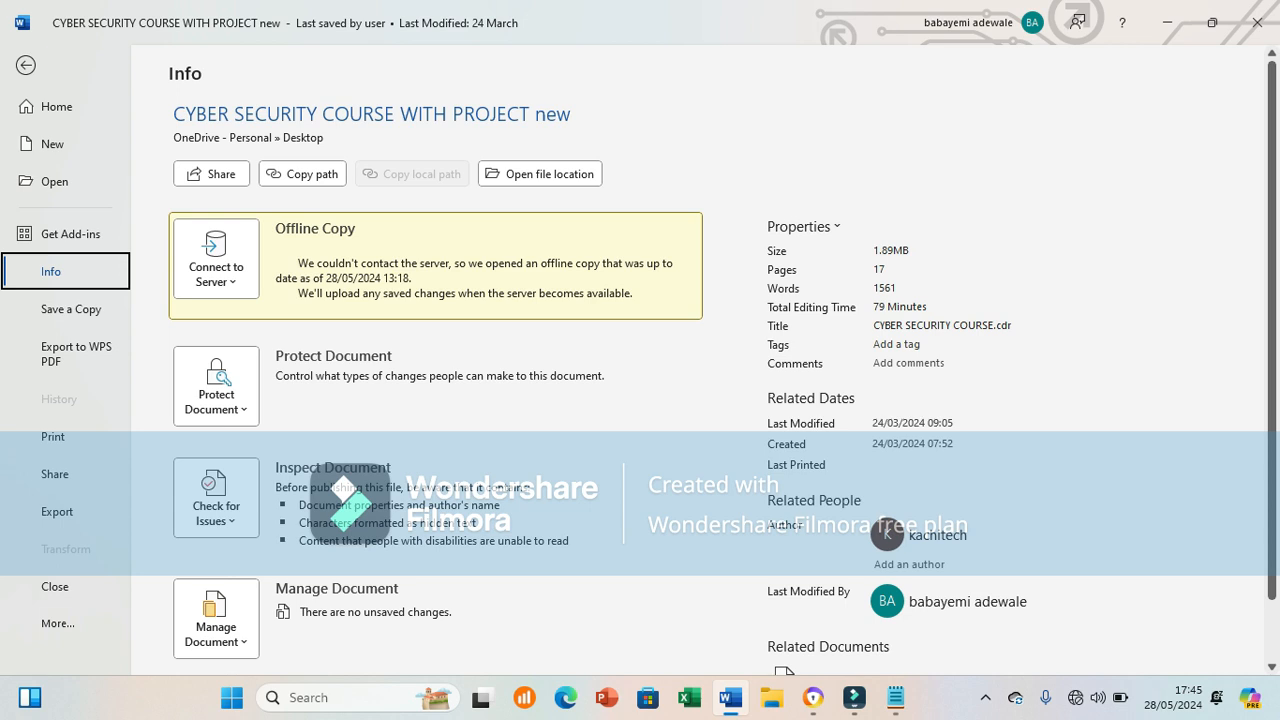
{"action": "key", "text": "Escape"}
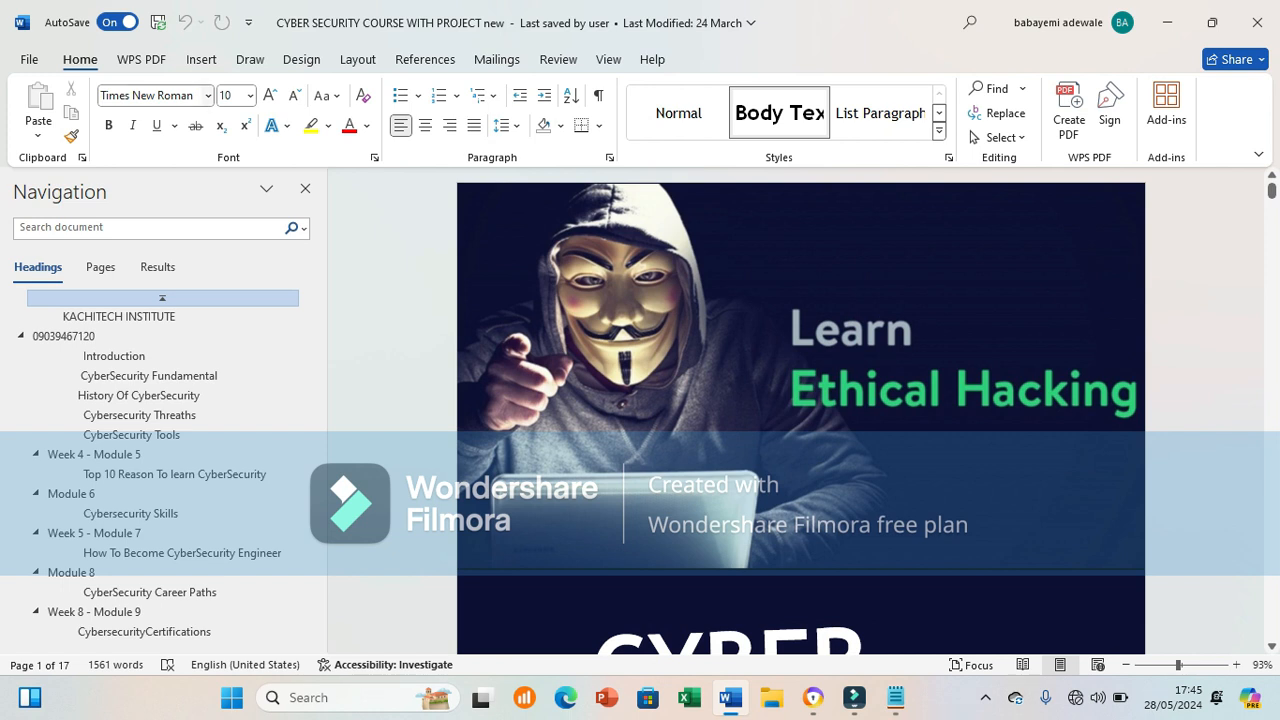
{"action": "left_click", "coordinate": [30, 60]}
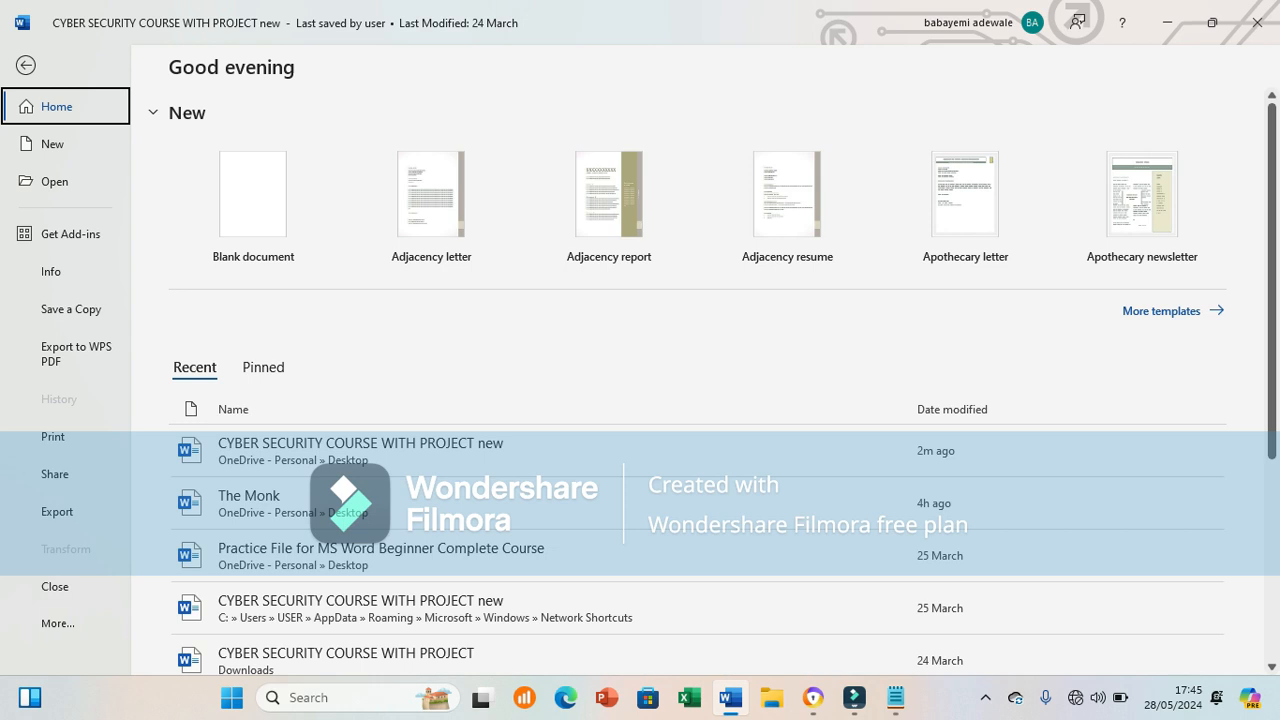
{"action": "key", "text": "Escape"}
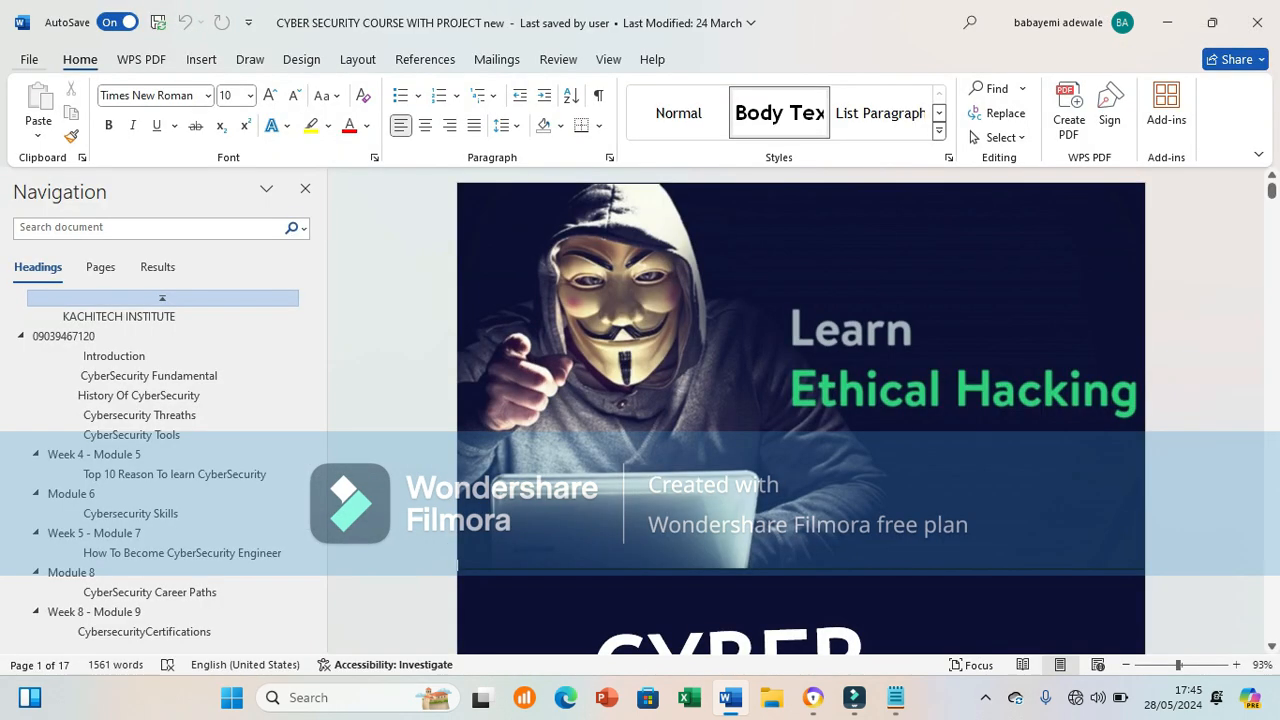
{"action": "left_click", "coordinate": [30, 60]}
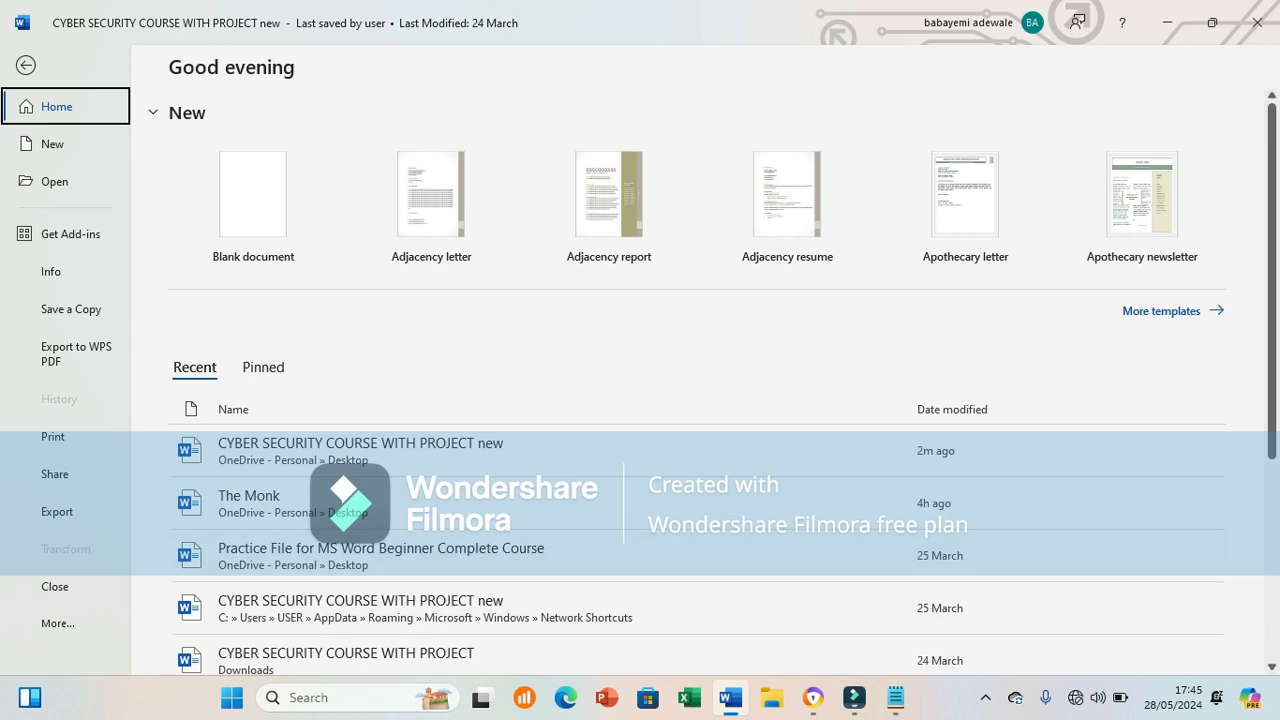
{"action": "left_click", "coordinate": [51, 272]}
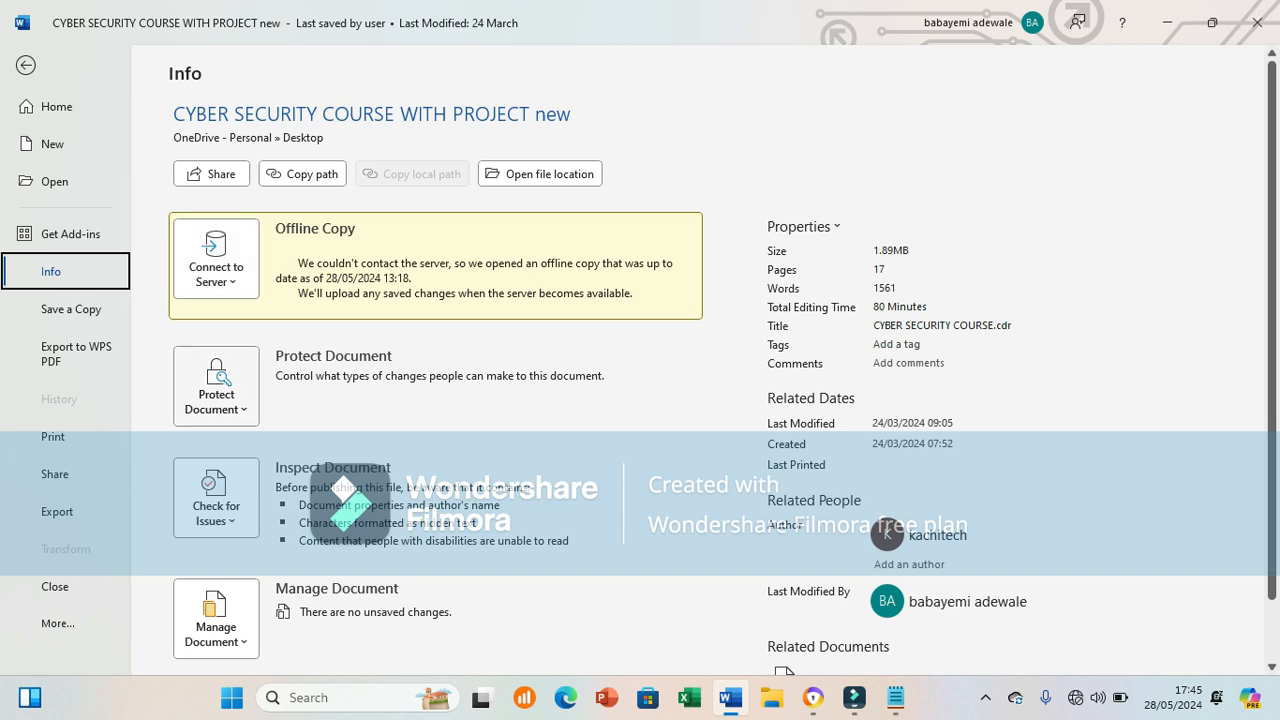
{"action": "left_click", "coordinate": [216, 388]}
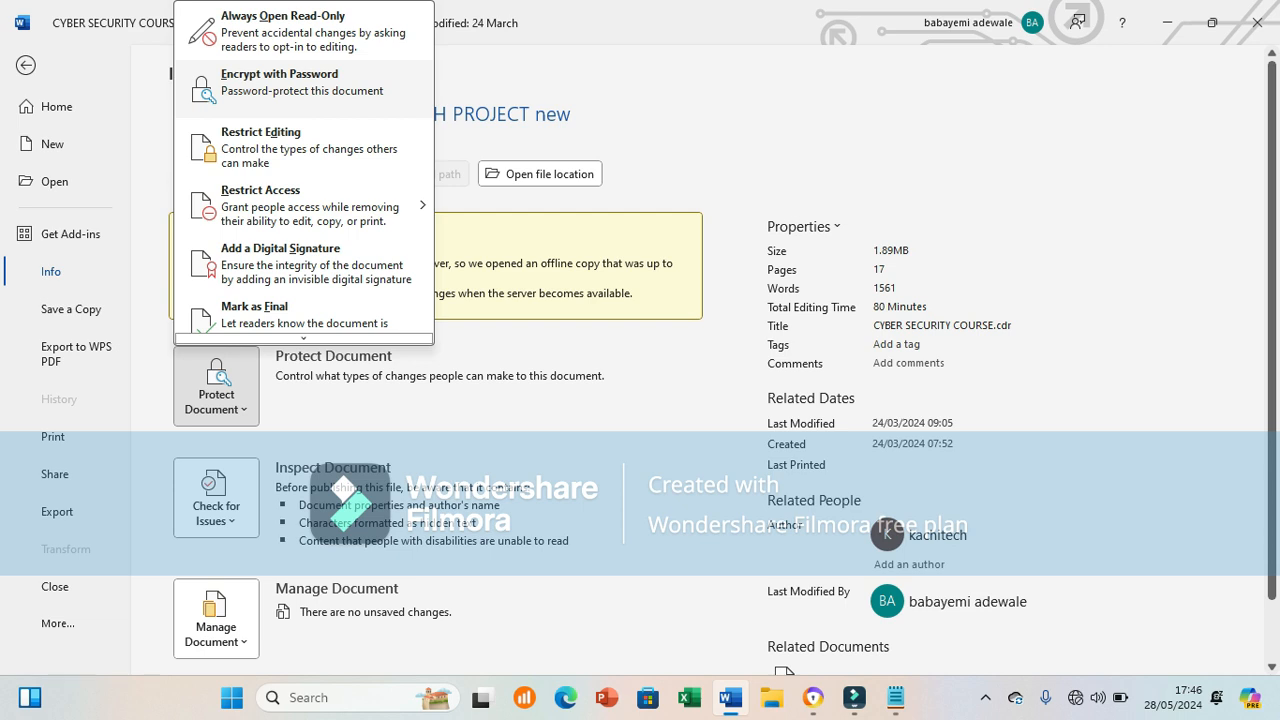
Step: Encrypt the document with a password, entering it twice to confirm
{"action": "left_click", "coordinate": [280, 80]}
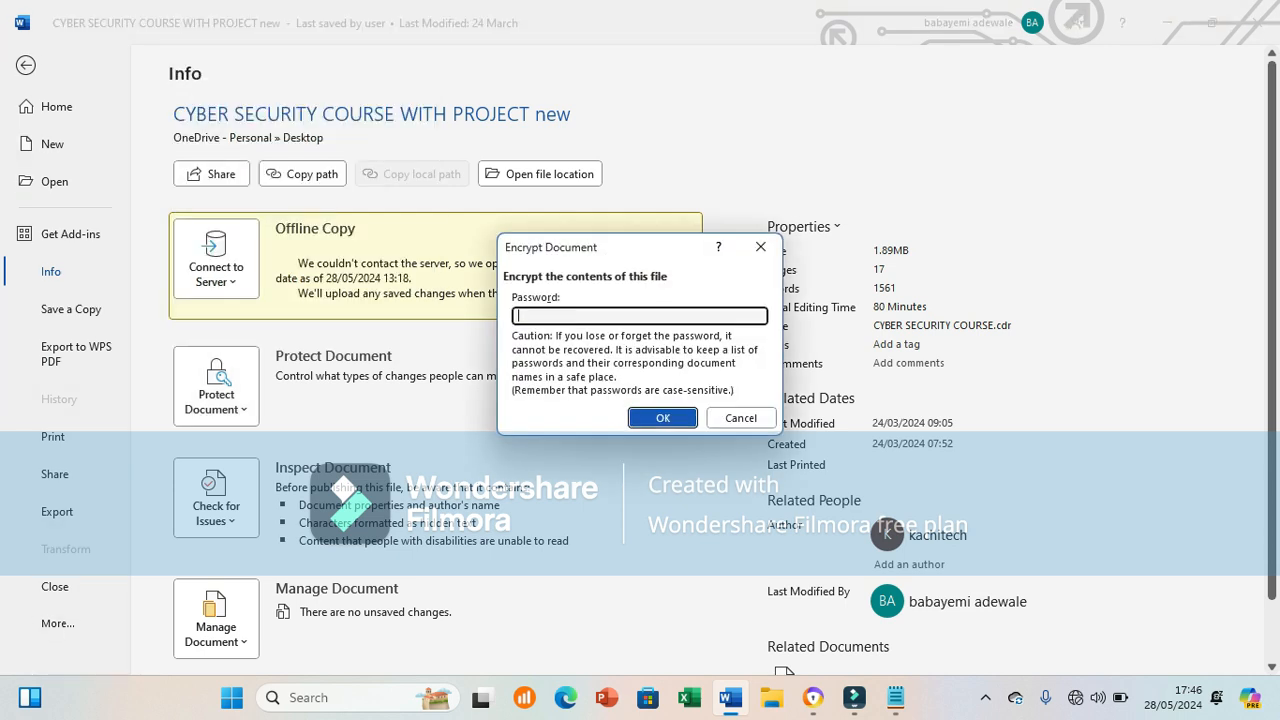
{"action": "type", "text": "1234"}
{"action": "key", "text": "BackSpace"}
{"action": "key", "text": "BackSpace"}
{"action": "key", "text": "BackSpace"}
{"action": "key", "text": "BackSpace"}
{"action": "key", "text": "BackSpace"}
{"action": "type", "text": "1234"}
{"action": "key", "text": "Return"}
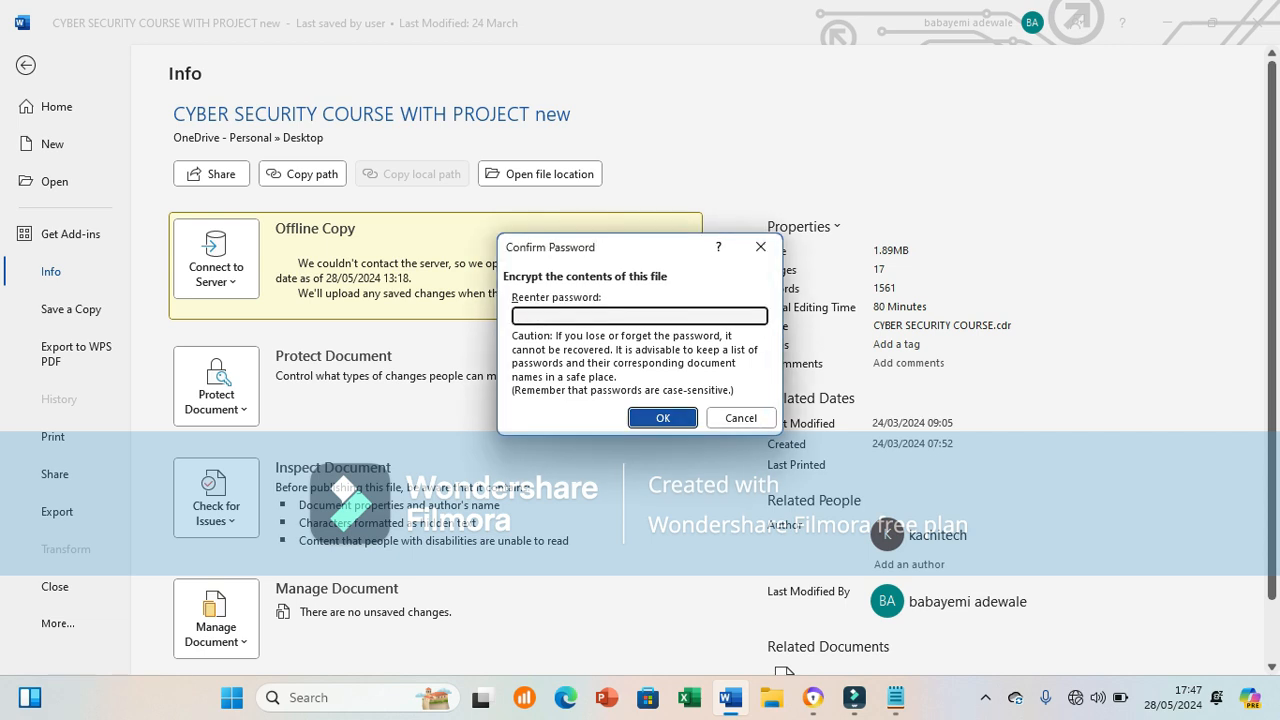
{"action": "type", "text": "1234"}
{"action": "key", "text": "Return"}
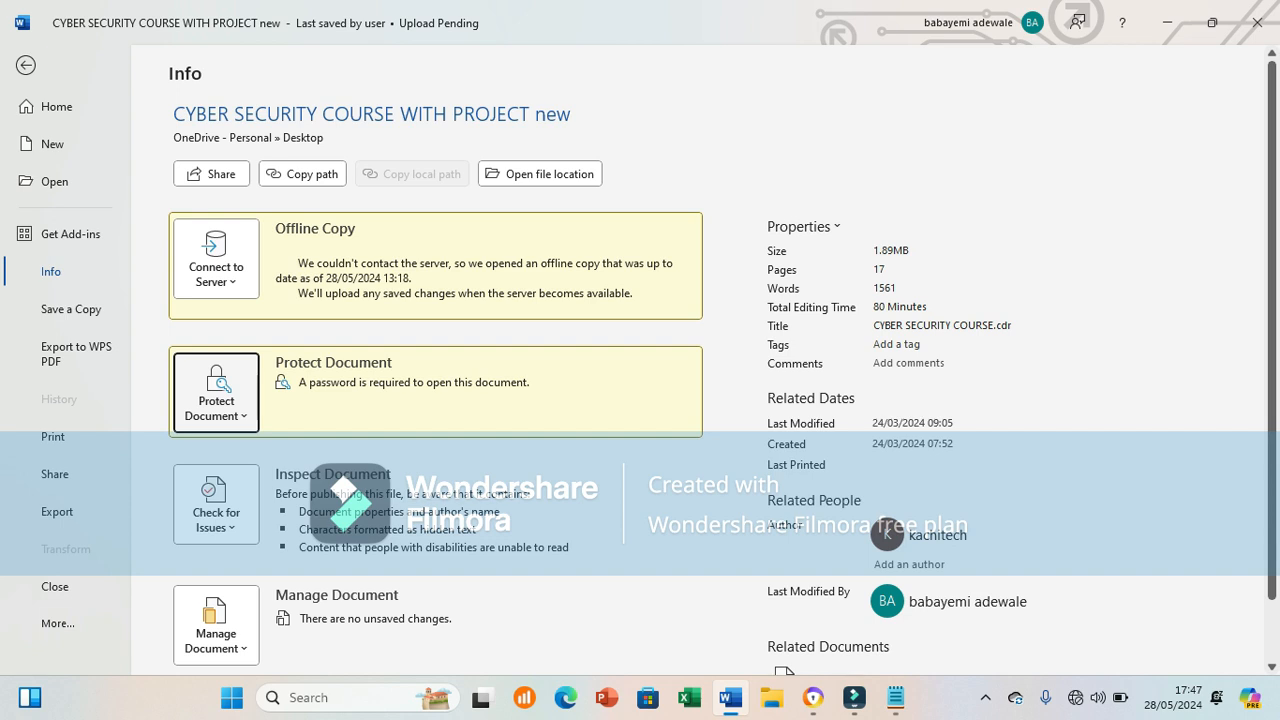
Step: Close the protection options and return to the document body near the Ethical Hacking cover picture
{"action": "left_click", "coordinate": [216, 394]}
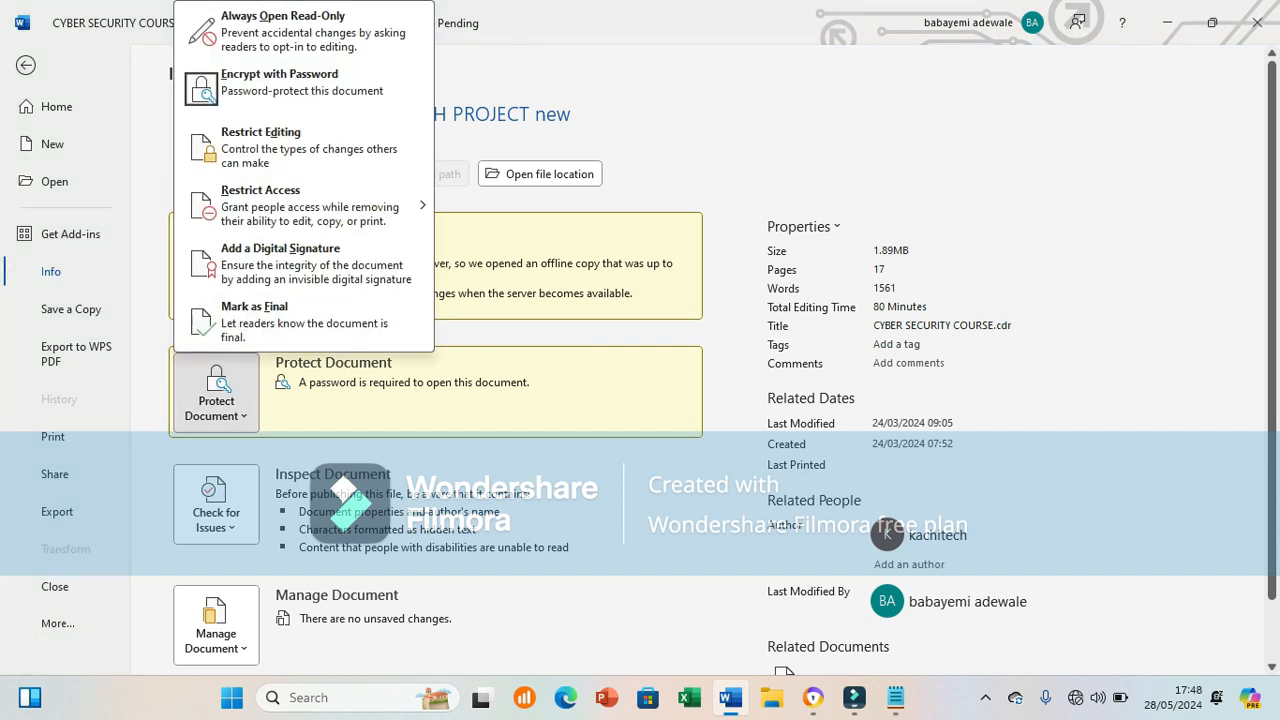
{"action": "key", "text": "Escape"}
{"action": "key", "text": "Escape"}
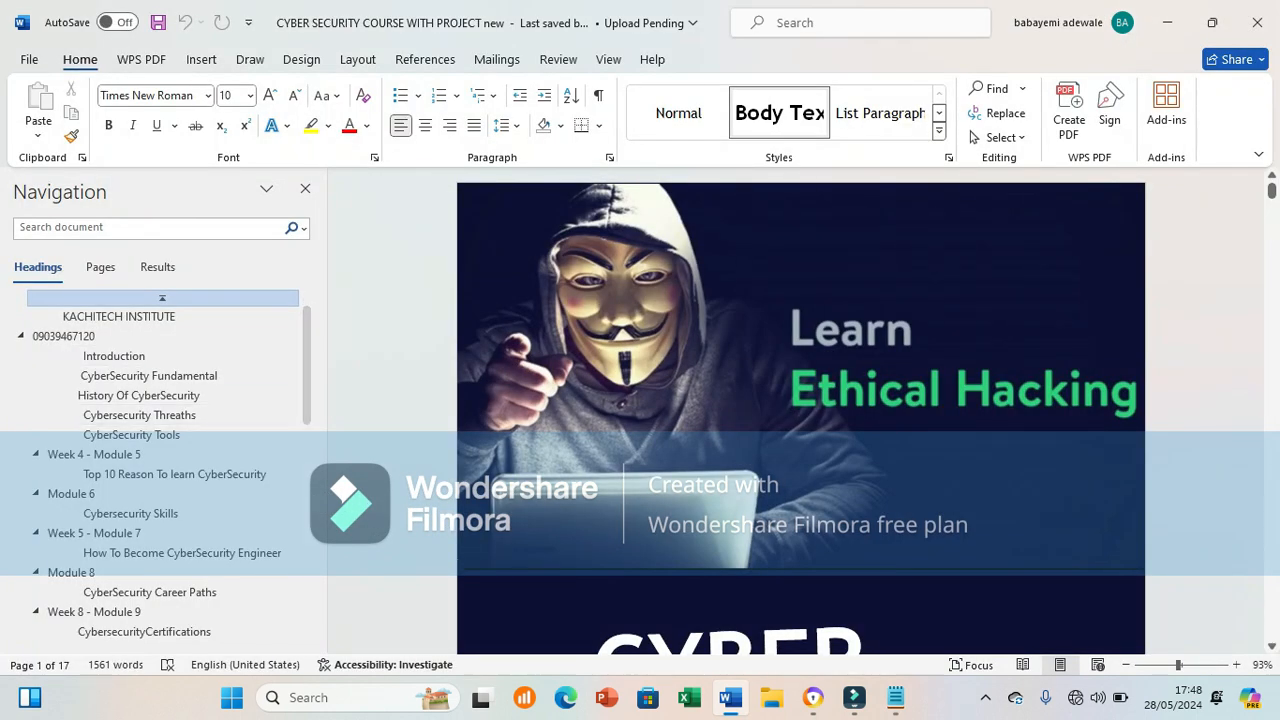
{"action": "left_click", "coordinate": [800, 377]}
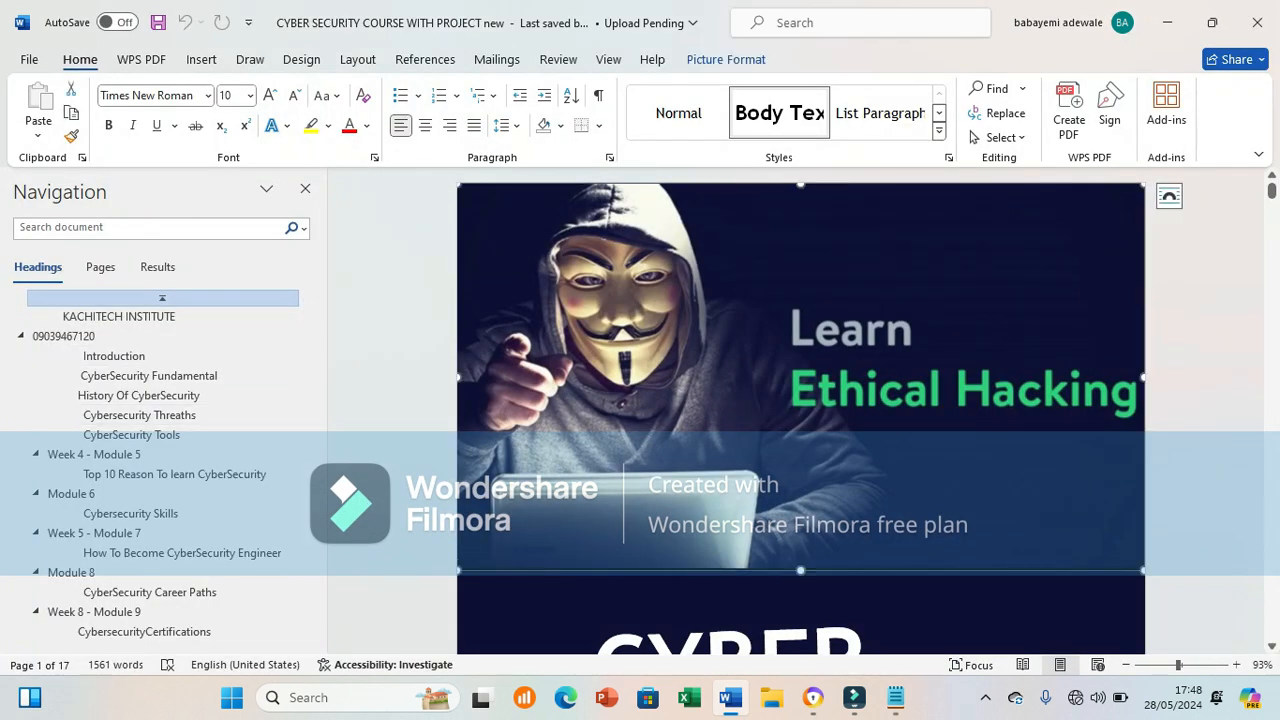
{"action": "left_click_drag", "start_coordinate": [1271, 201], "coordinate": [1271, 229]}
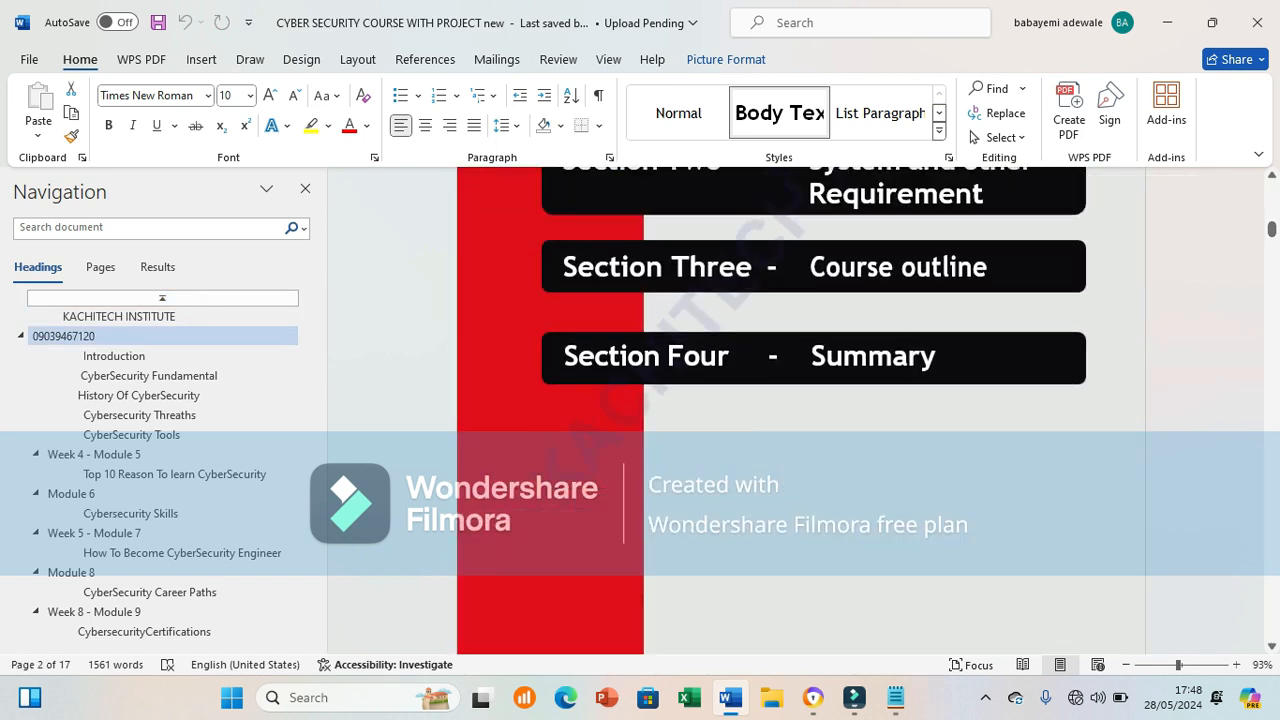
Step: Test editing by deleting and retyping a letter in the Summary and Course outline headings
{"action": "left_click", "coordinate": [908, 357]}
{"action": "left_click", "coordinate": [908, 357]}
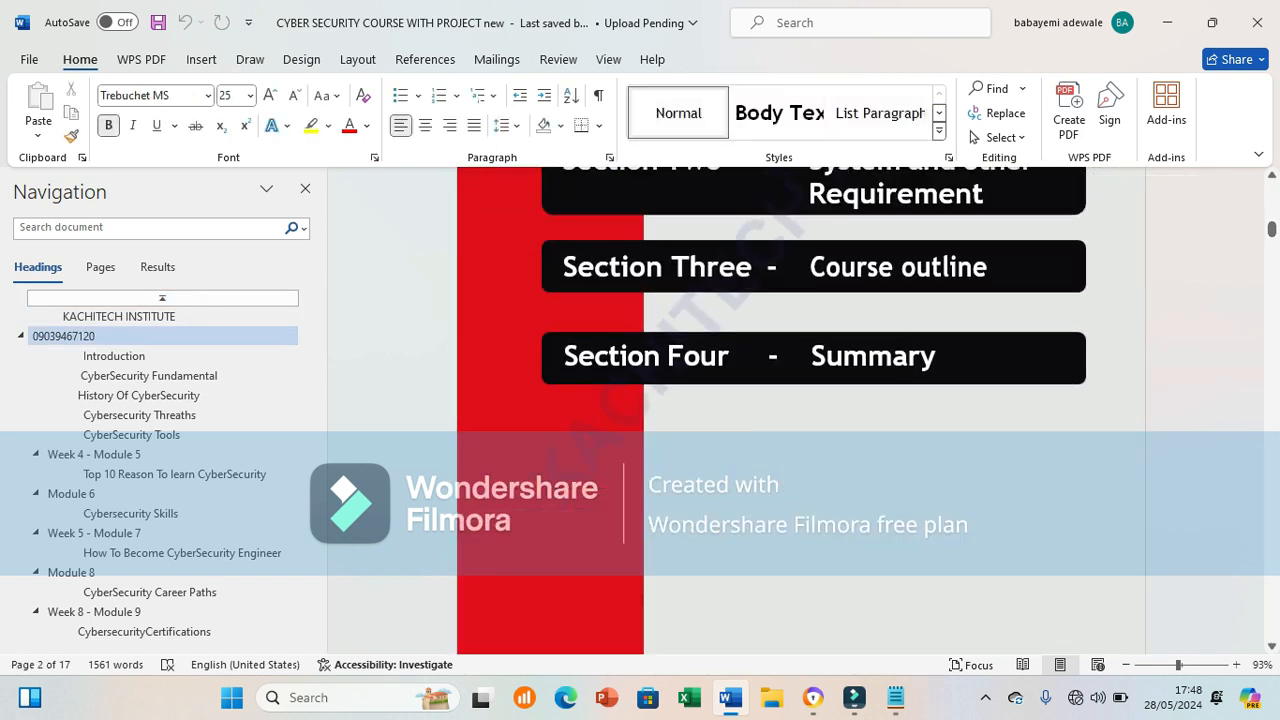
{"action": "key", "text": "BackSpace"}
{"action": "type", "text": "a"}
{"action": "left_click", "coordinate": [988, 267]}
{"action": "key", "text": "BackSpace"}
{"action": "type", "text": "e"}
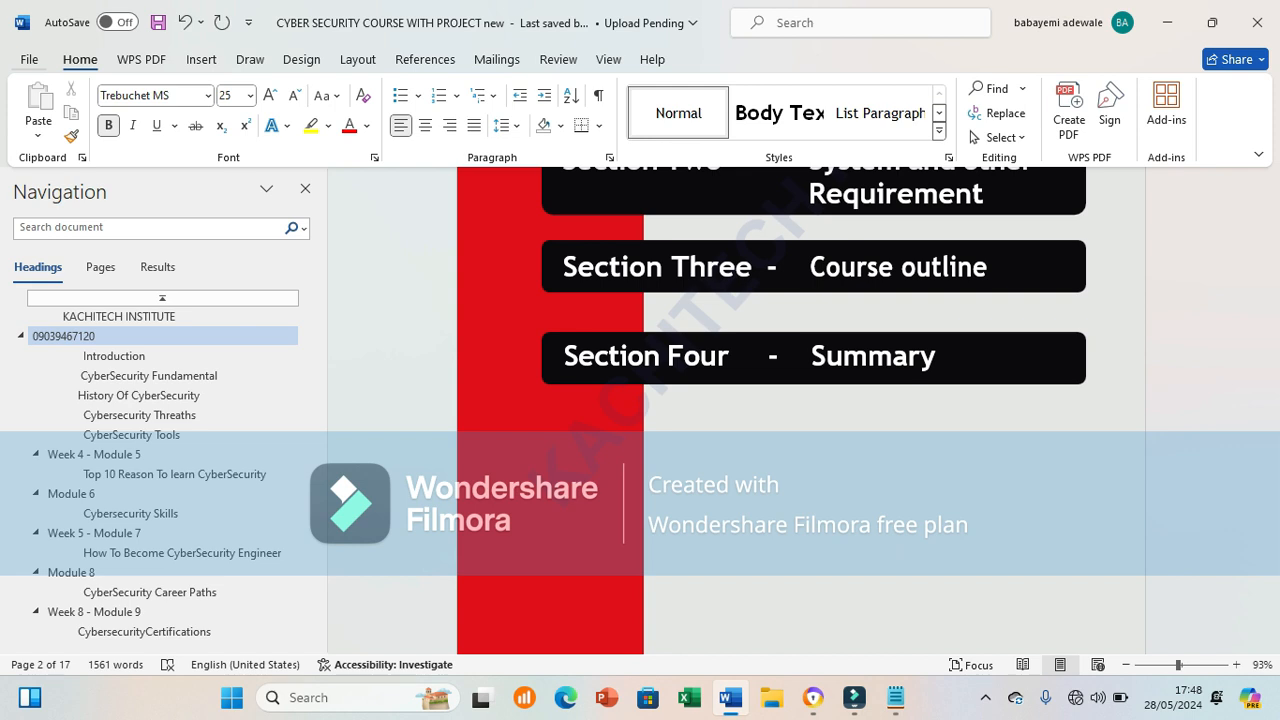
{"action": "left_click", "coordinate": [30, 60]}
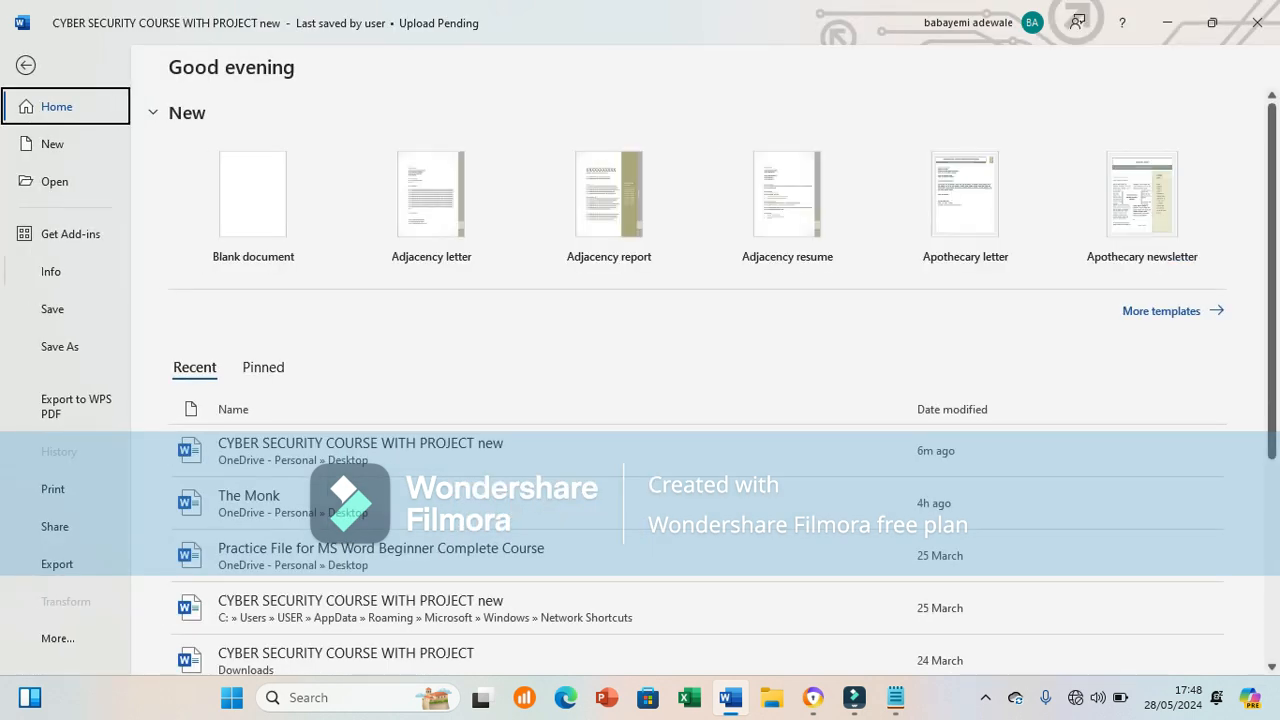
Step: Set the document to Always Open Read-Only from the Info page's Protect Document options
{"action": "left_click", "coordinate": [51, 272]}
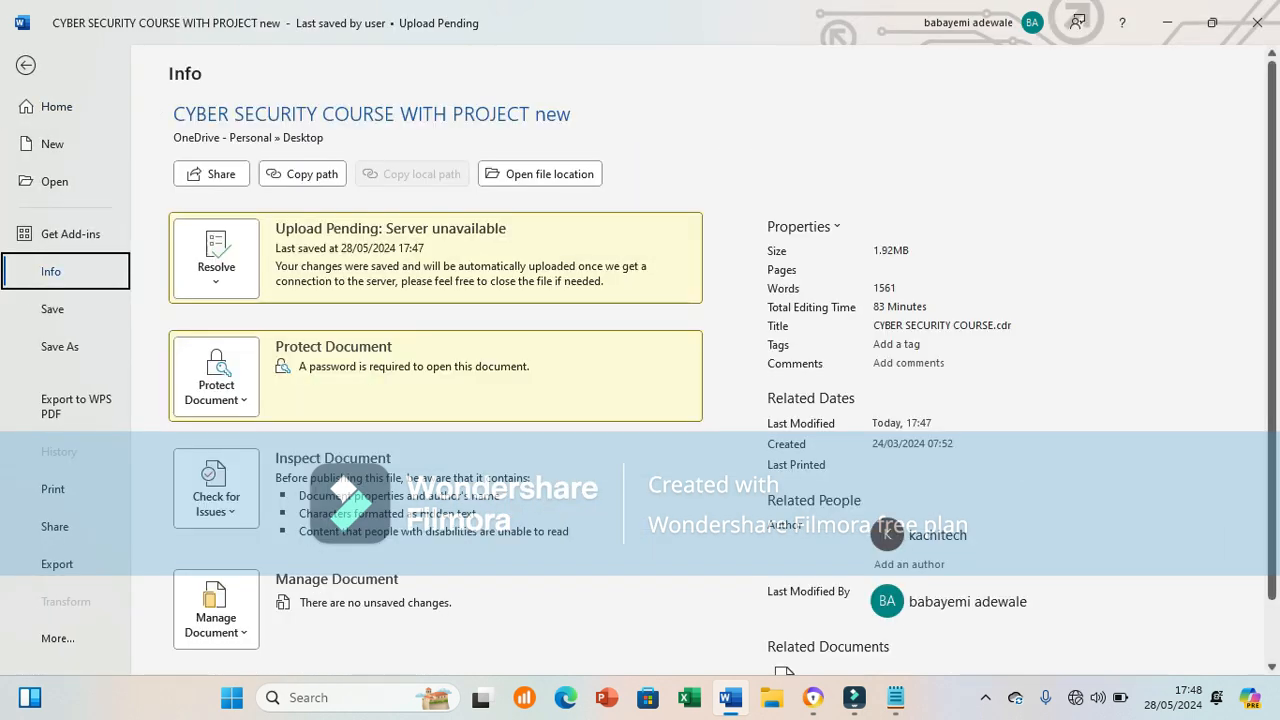
{"action": "left_click", "coordinate": [216, 380]}
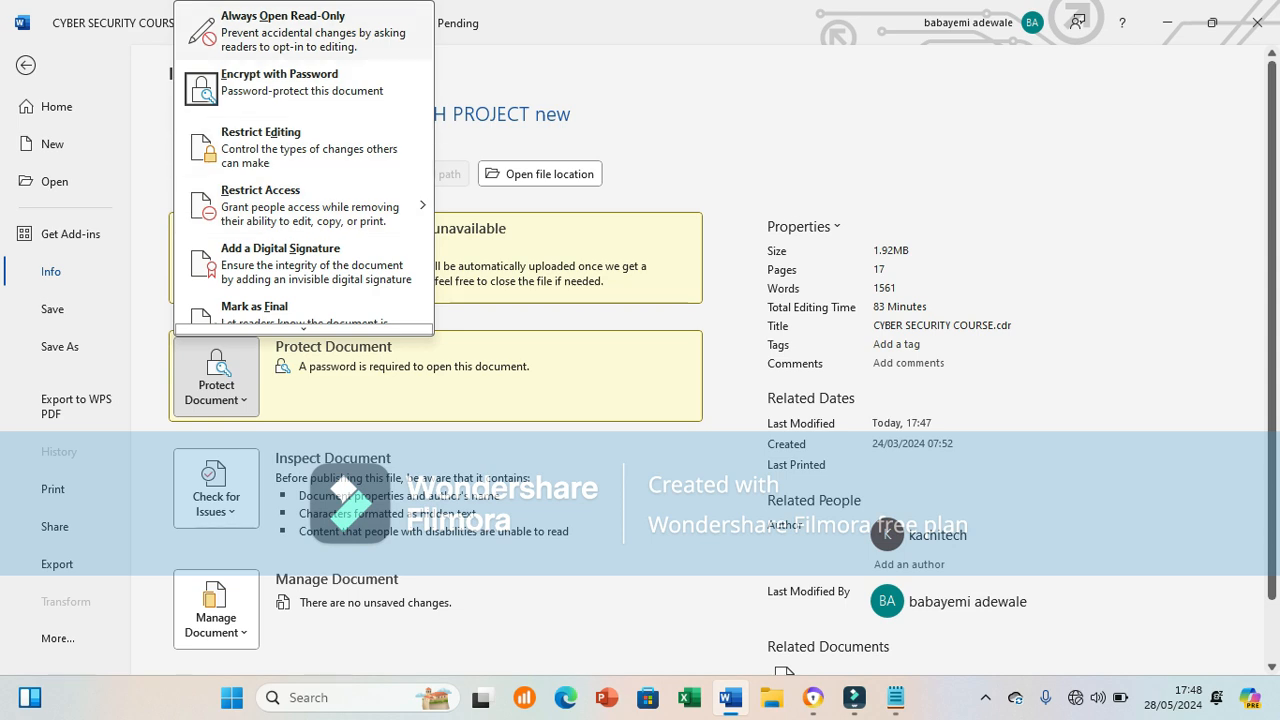
{"action": "left_click", "coordinate": [283, 30]}
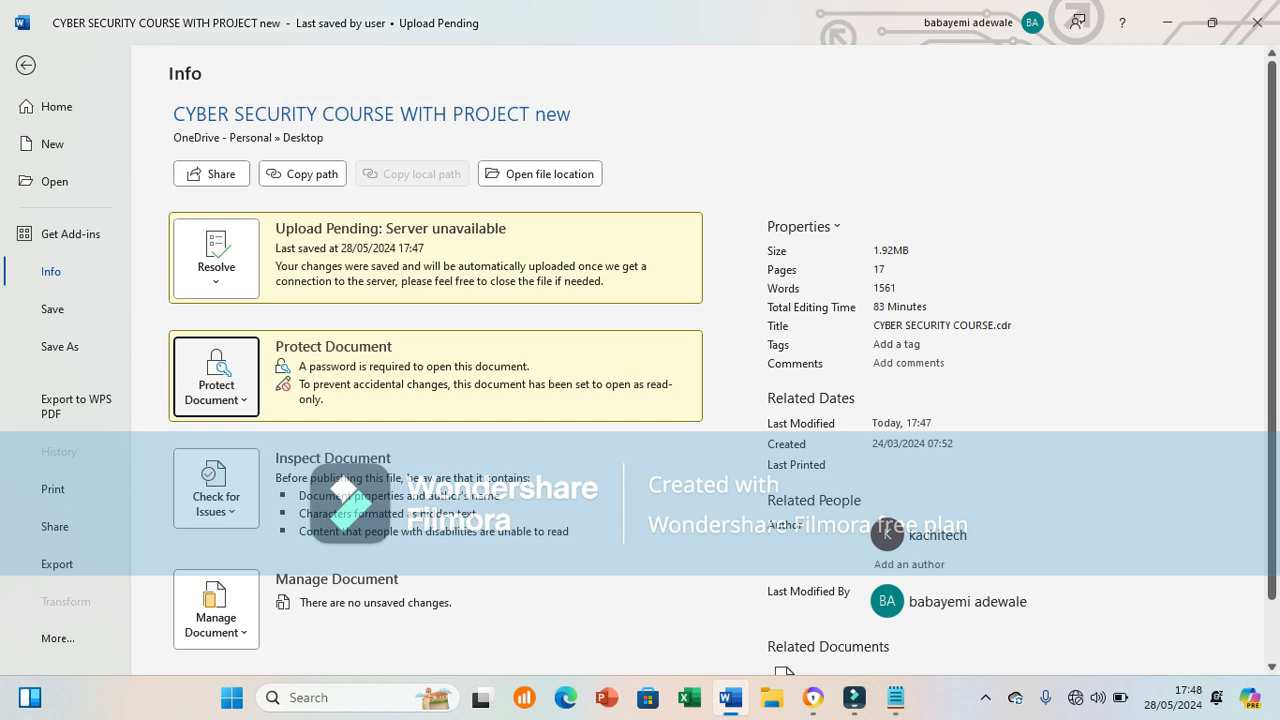
{"action": "left_click", "coordinate": [216, 377]}
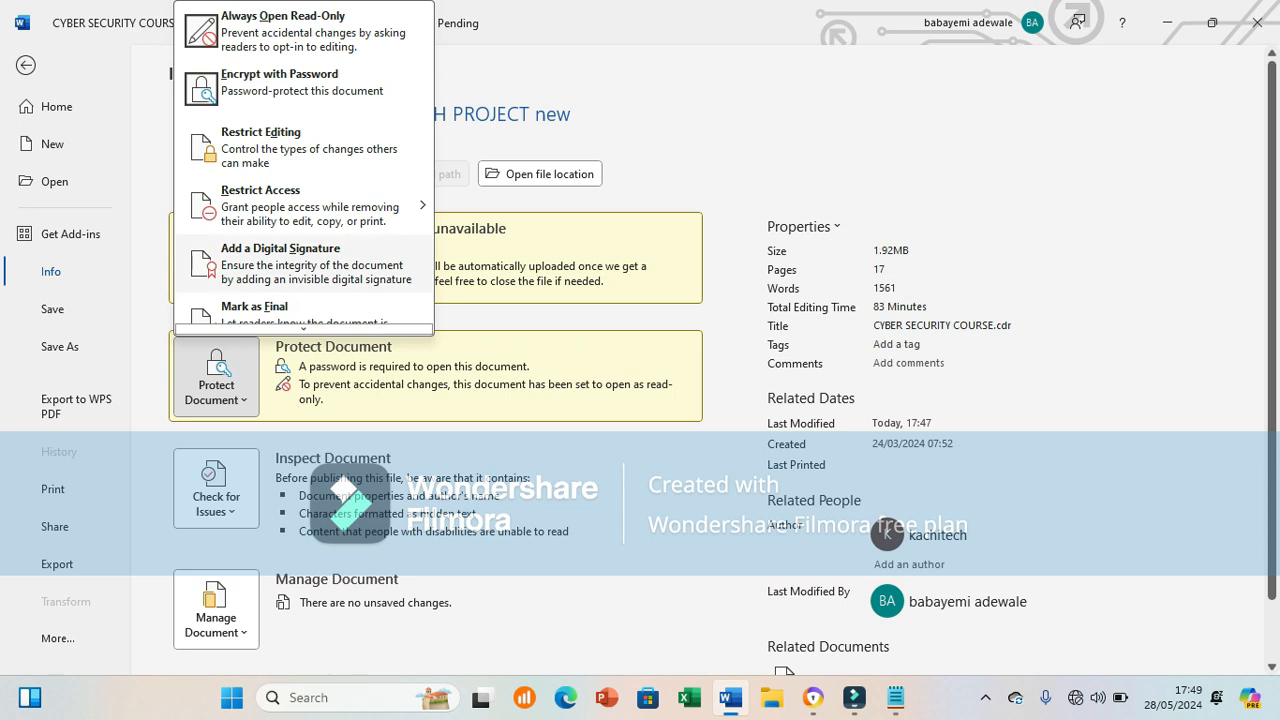
Step: In Restrict Editing, turn on 'Limit formatting to a selection of styles' after dismissing a permissions error
{"action": "left_click", "coordinate": [260, 140]}
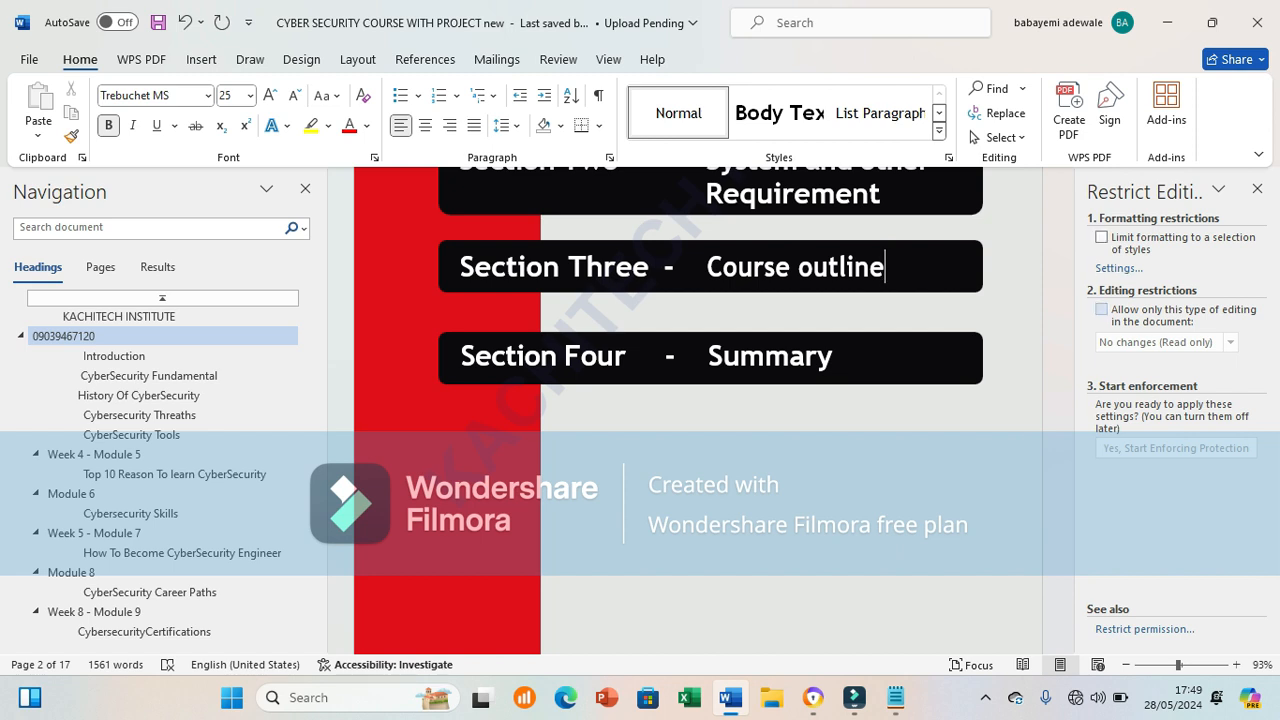
{"action": "key", "text": "BackSpace"}
{"action": "type", "text": "e"}
{"action": "left_click", "coordinate": [1144, 629]}
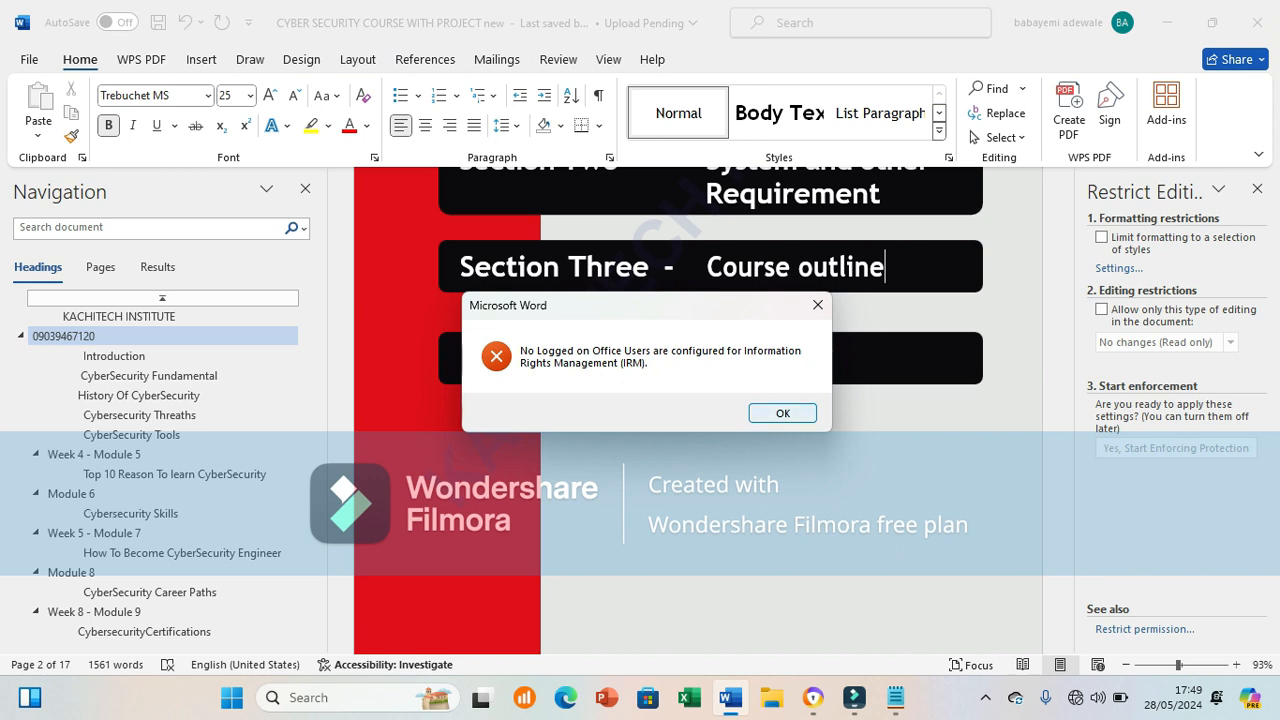
{"action": "key", "text": "Return"}
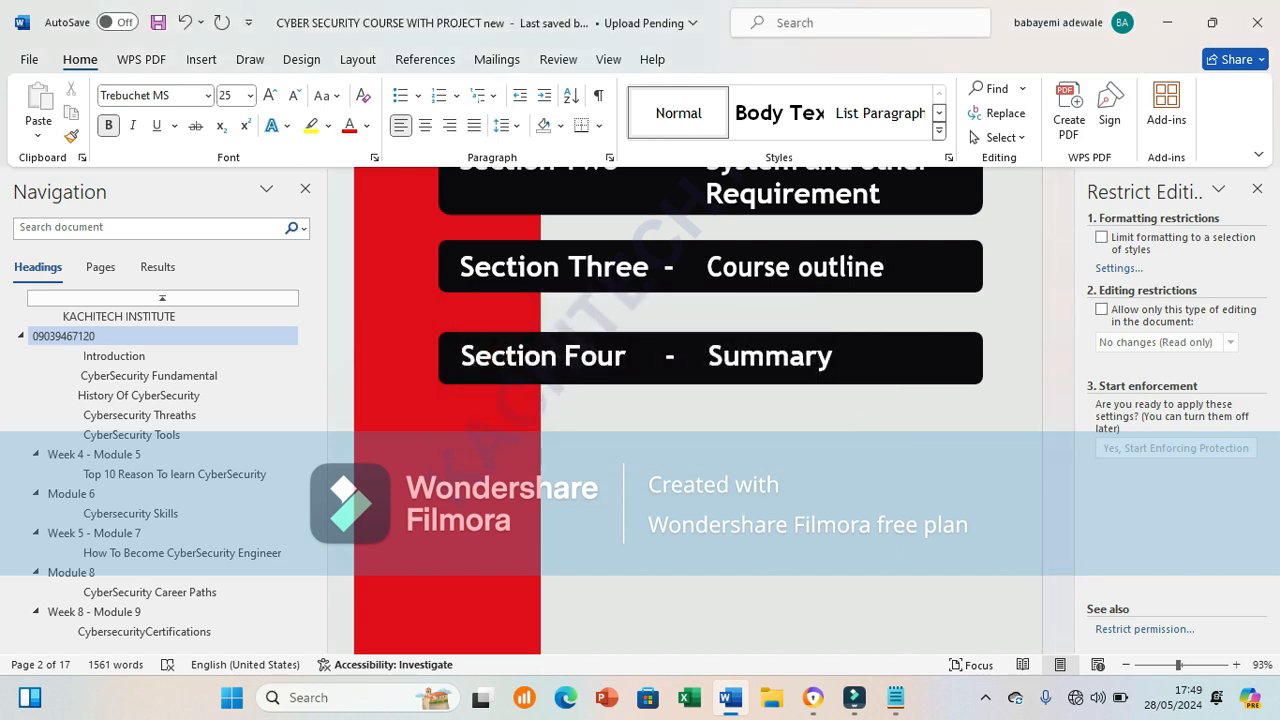
{"action": "left_click", "coordinate": [1101, 237]}
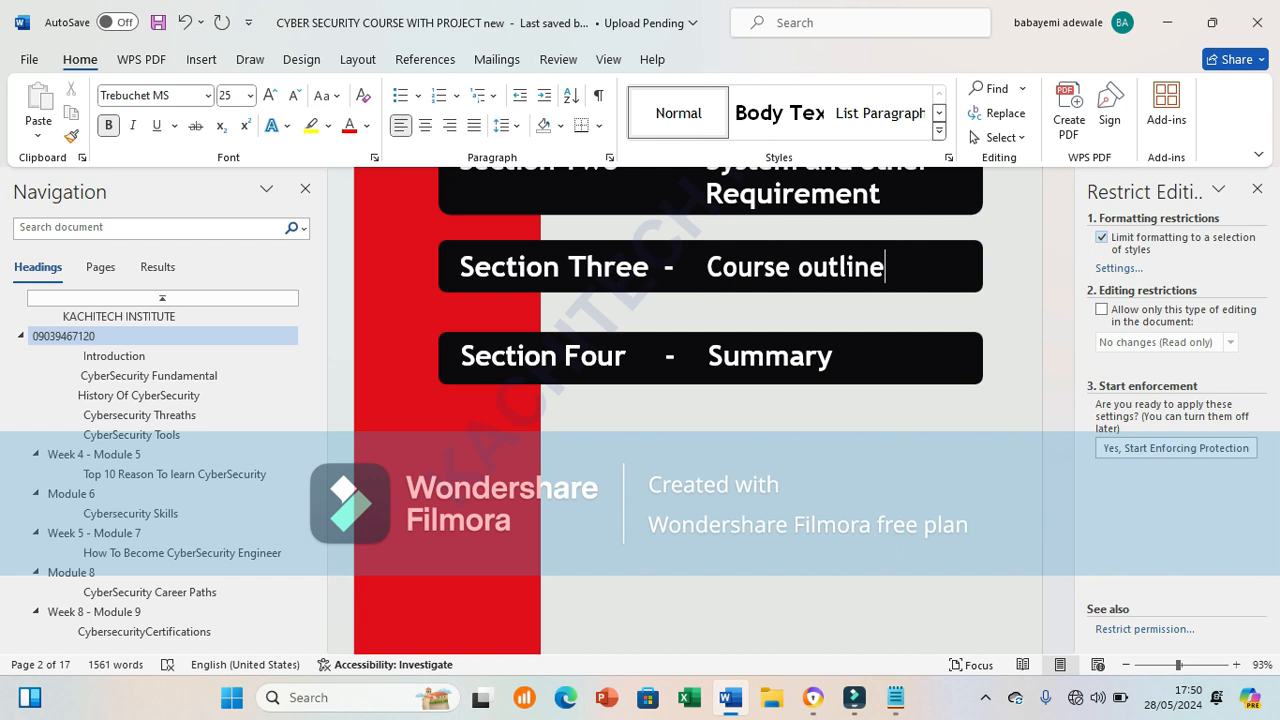
Step: Allow only No changes (Read only) editing, exempting Everyone for the page-3 Cybersecurity paragraph
{"action": "key", "text": "BackSpace"}
{"action": "type", "text": "e"}
{"action": "left_click", "coordinate": [1101, 309]}
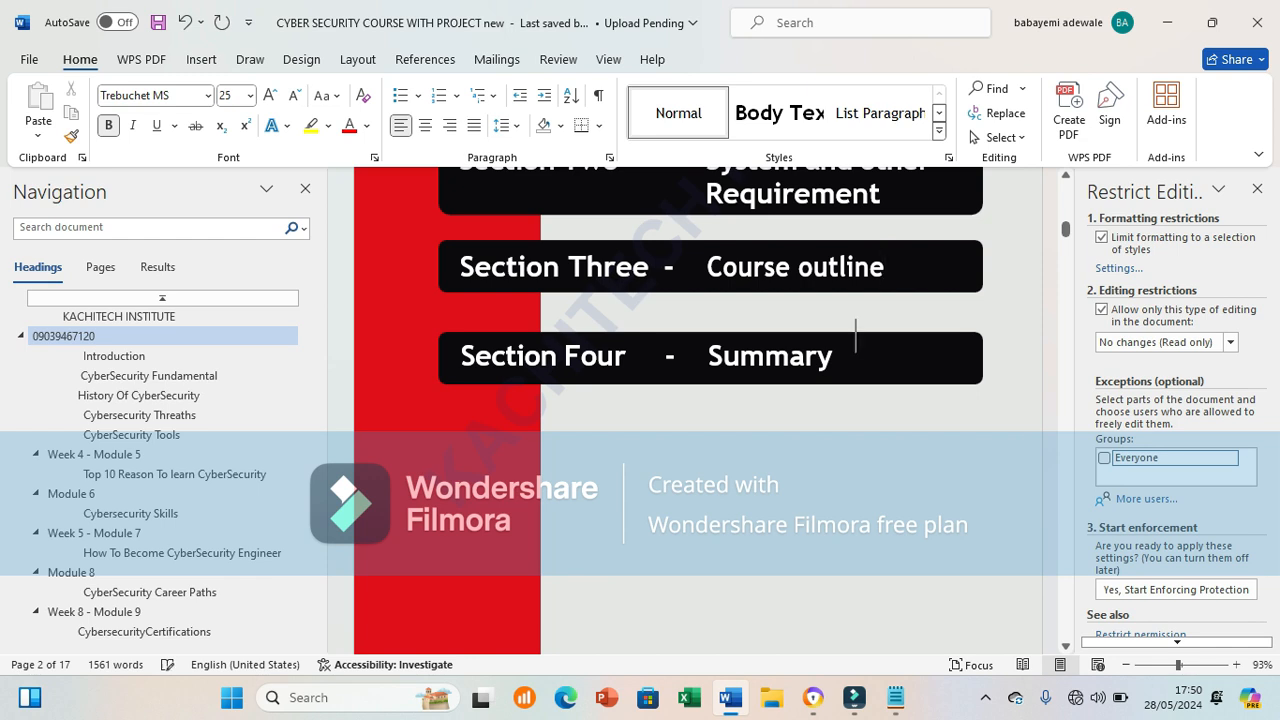
{"action": "key", "text": "Down"}
{"action": "key", "text": "Down"}
{"action": "key", "text": "Down"}
{"action": "key", "text": "Down"}
{"action": "key", "text": "Down"}
{"action": "key", "text": "Down"}
{"action": "key", "text": "Down"}
{"action": "key", "text": "Down"}
{"action": "key", "text": "Down"}
{"action": "key", "text": "Down"}
{"action": "key", "text": "Down"}
{"action": "key", "text": "Down"}
{"action": "key", "text": "Down"}
{"action": "key", "text": "Down"}
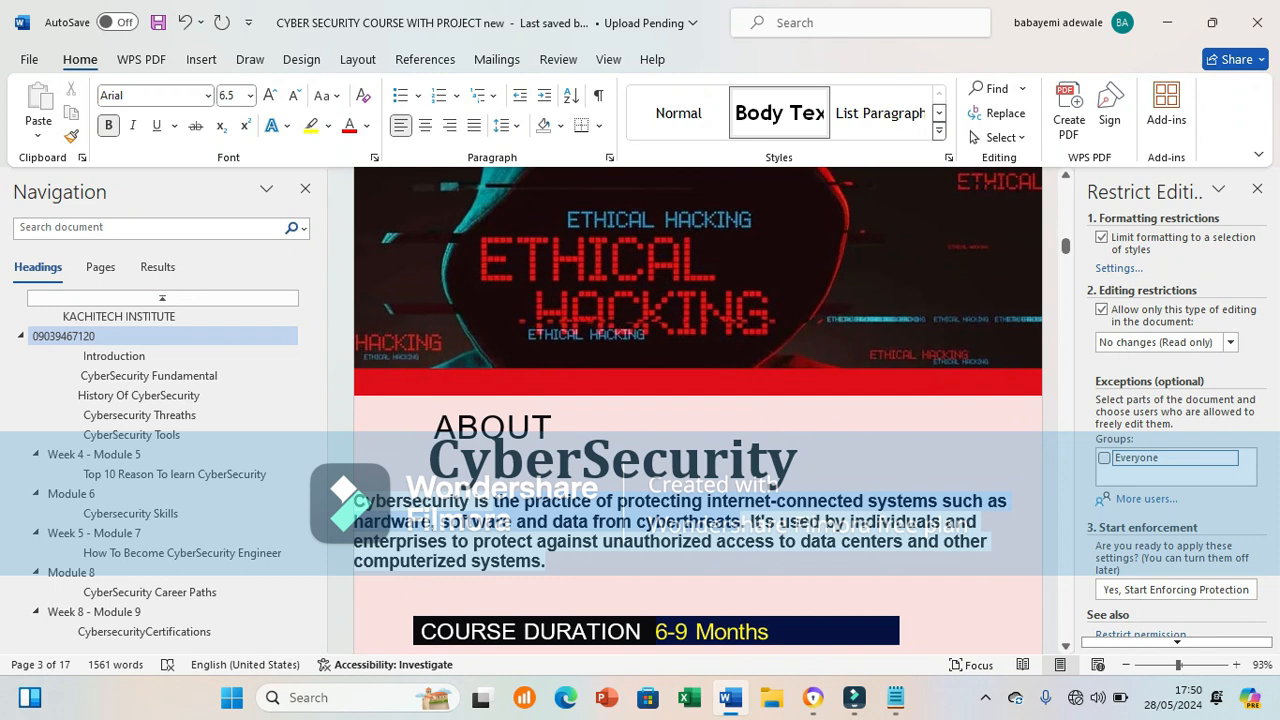
{"action": "left_click_drag", "start_coordinate": [620, 590], "coordinate": [752, 650]}
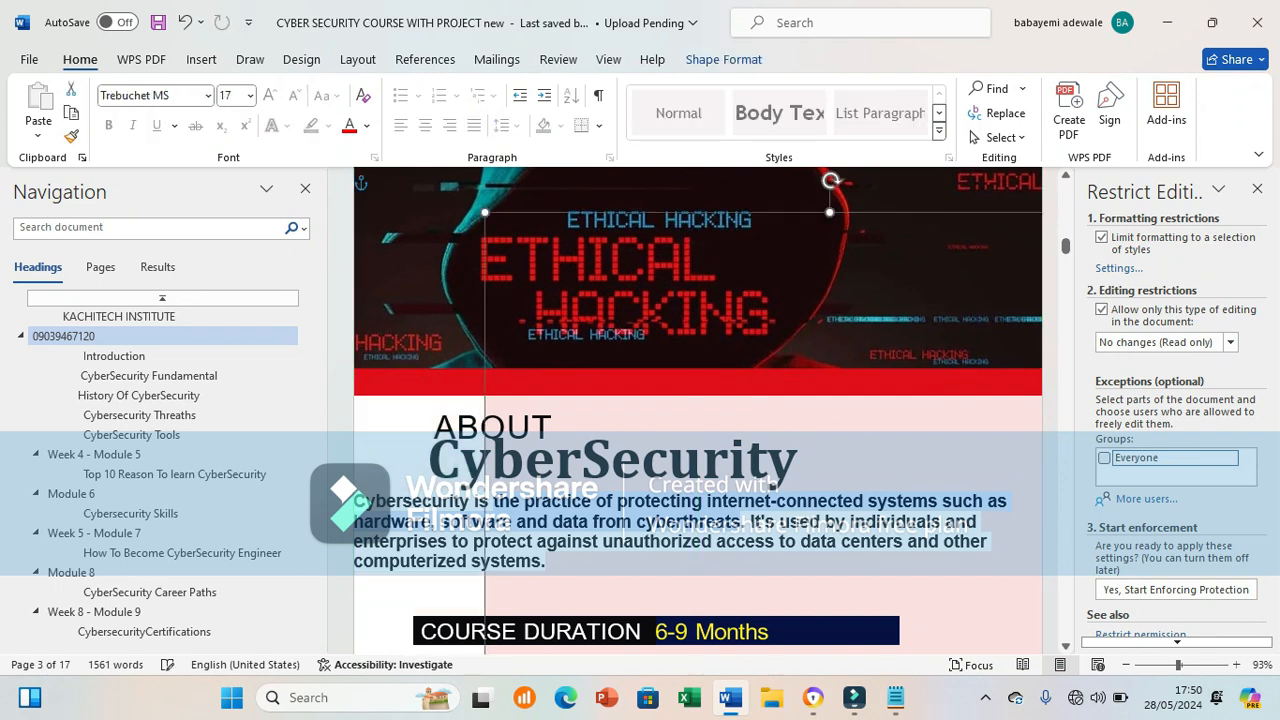
{"action": "left_click", "coordinate": [547, 562]}
{"action": "left_click_drag", "start_coordinate": [547, 562], "coordinate": [356, 502]}
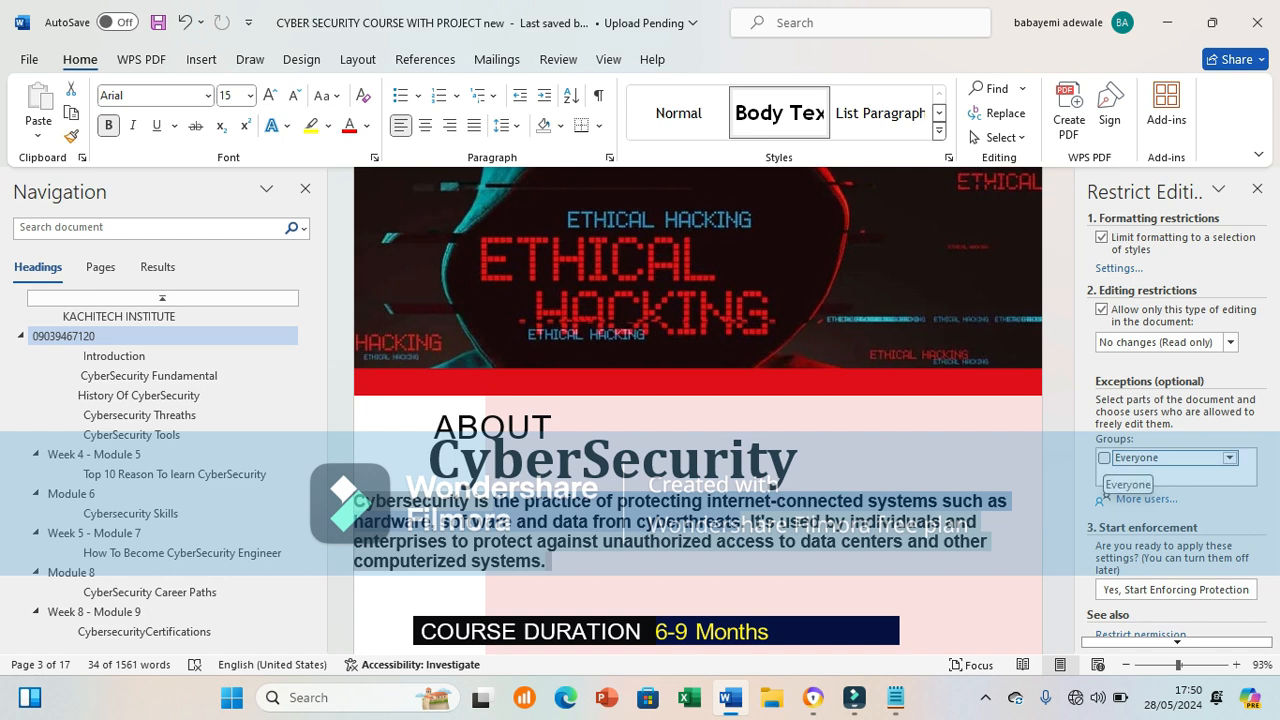
{"action": "left_click", "coordinate": [1104, 458]}
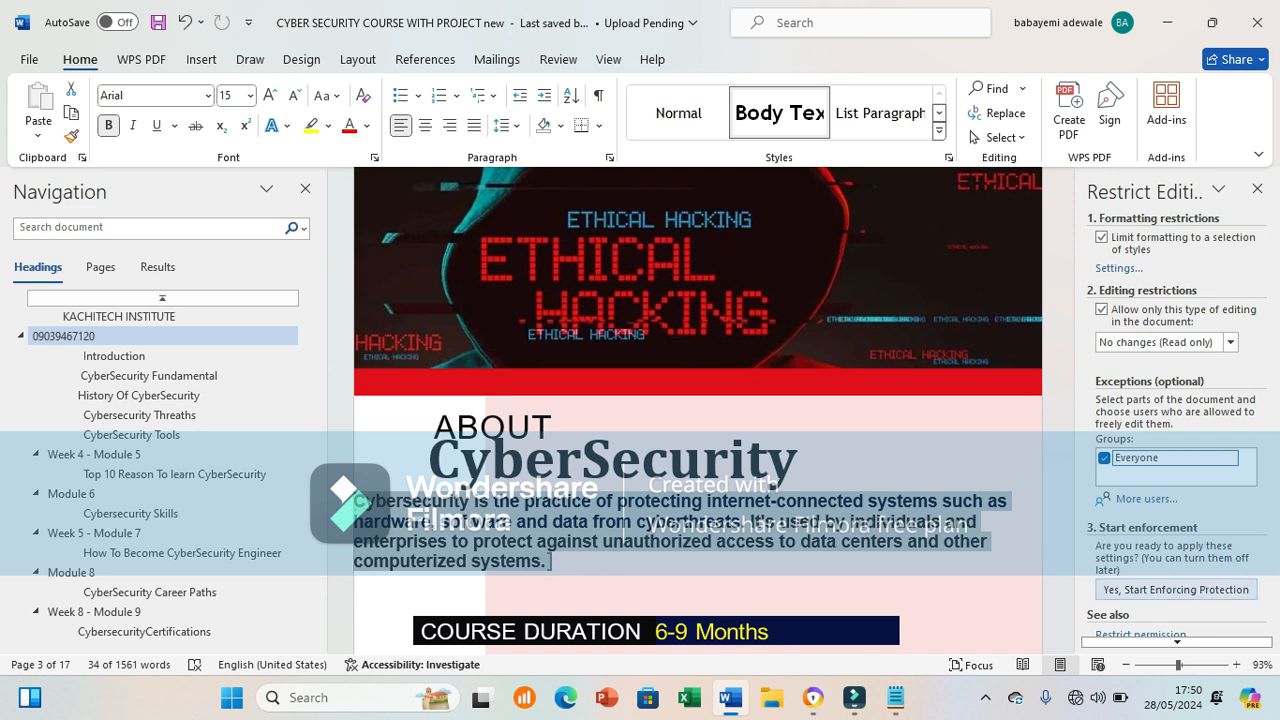
Step: Start enforcing the editing protection with a password entered and confirmed
{"action": "left_click", "coordinate": [1176, 589]}
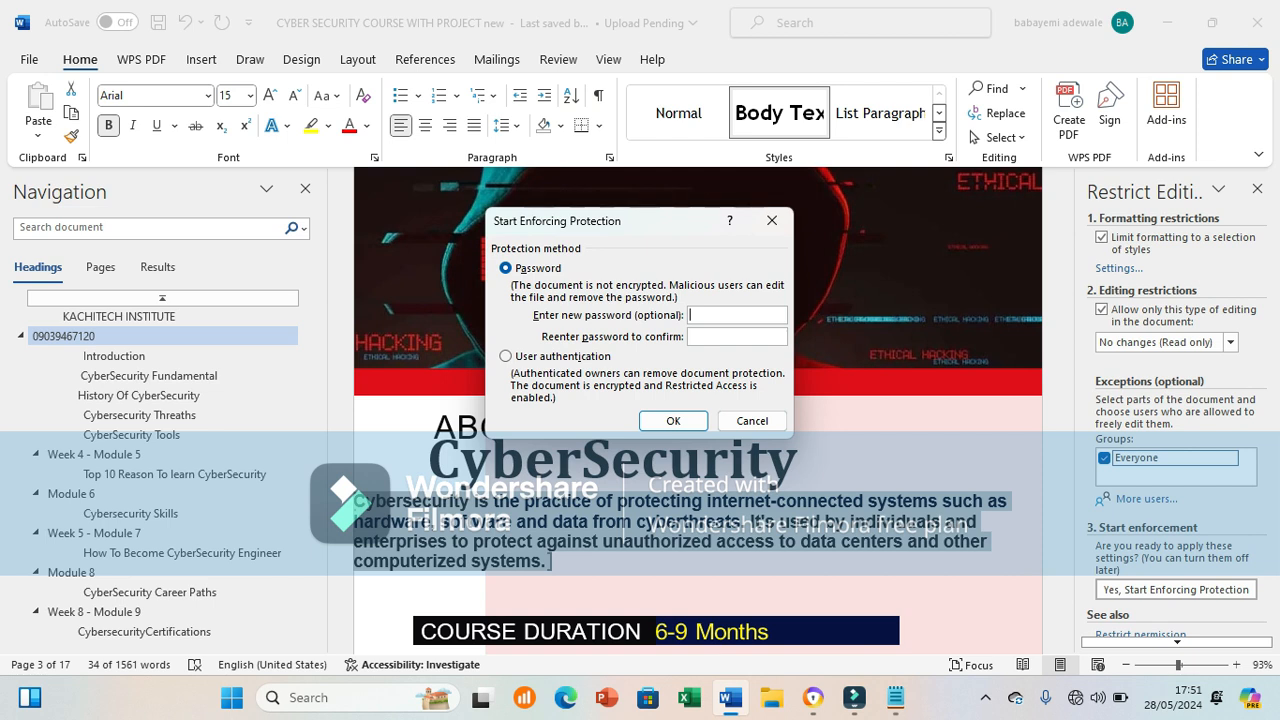
{"action": "type", "text": "••••"}
{"action": "key", "text": "Tab"}
{"action": "type", "text": "••••"}
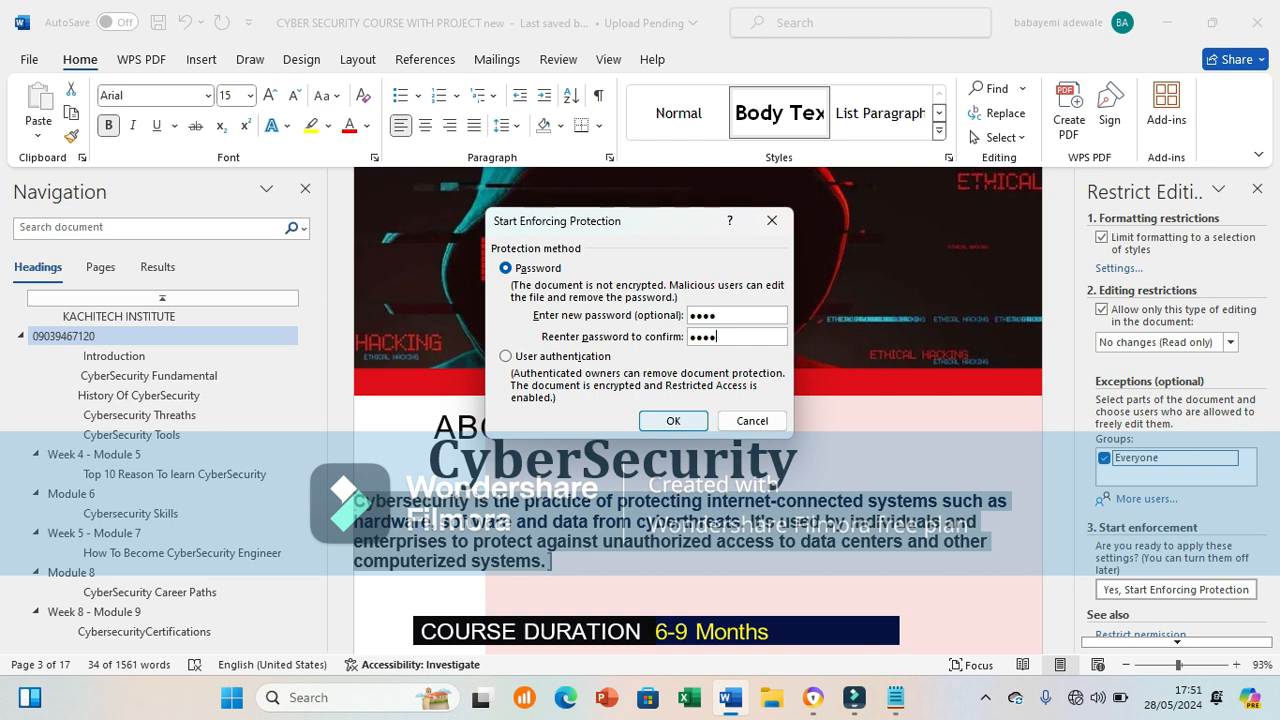
{"action": "key", "text": "Tab"}
{"action": "key", "text": "Return"}
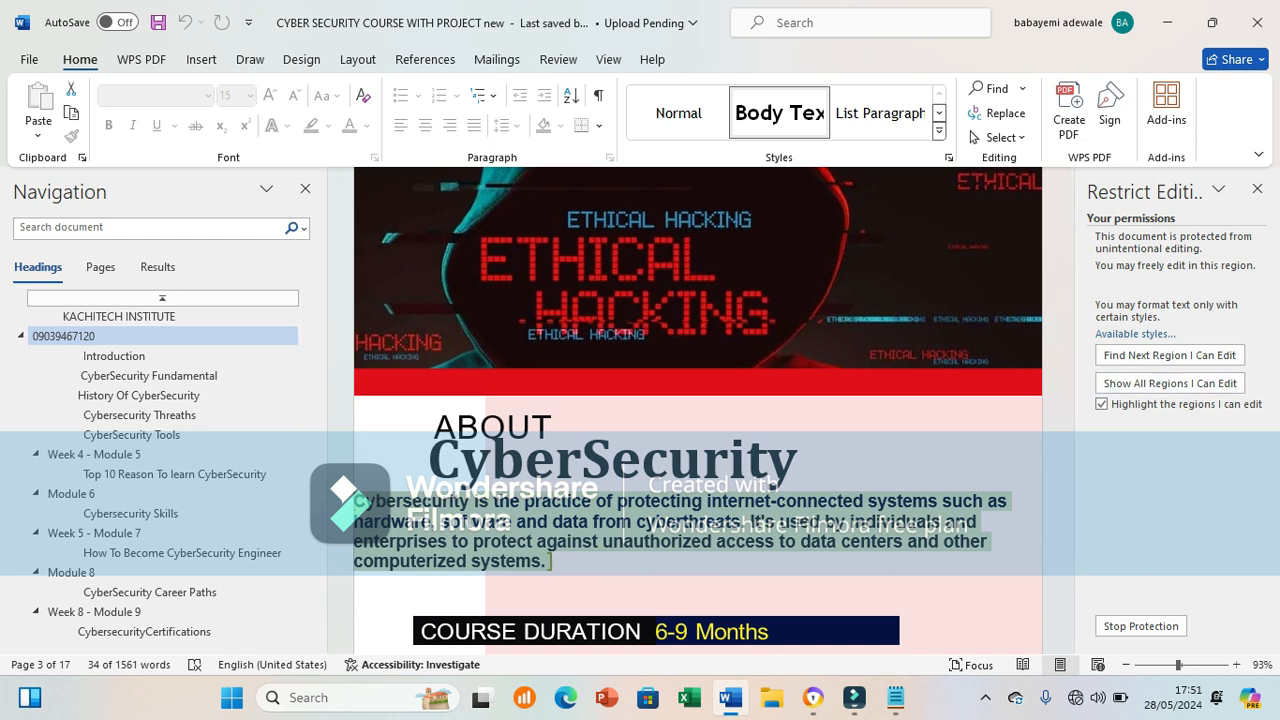
{"action": "left_click", "coordinate": [29, 60]}
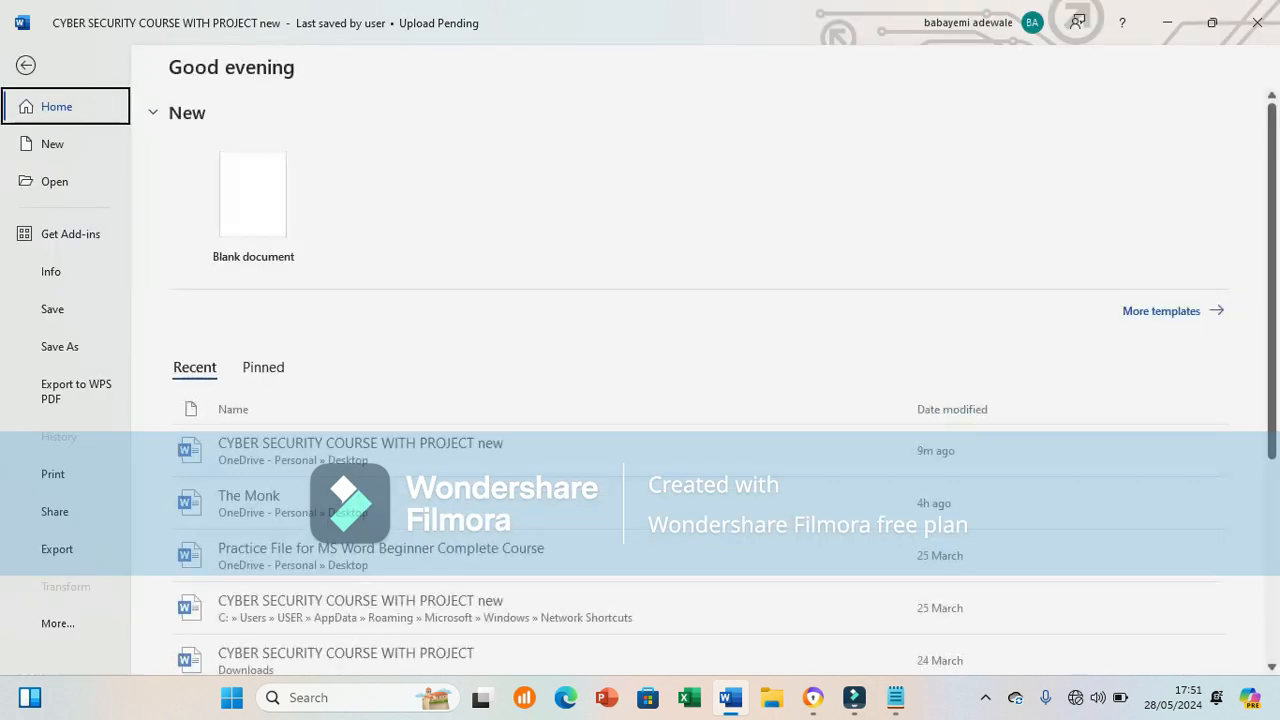
Step: Choose Add a Digital Signature from the Info page's Protect Document options
{"action": "left_click", "coordinate": [51, 272]}
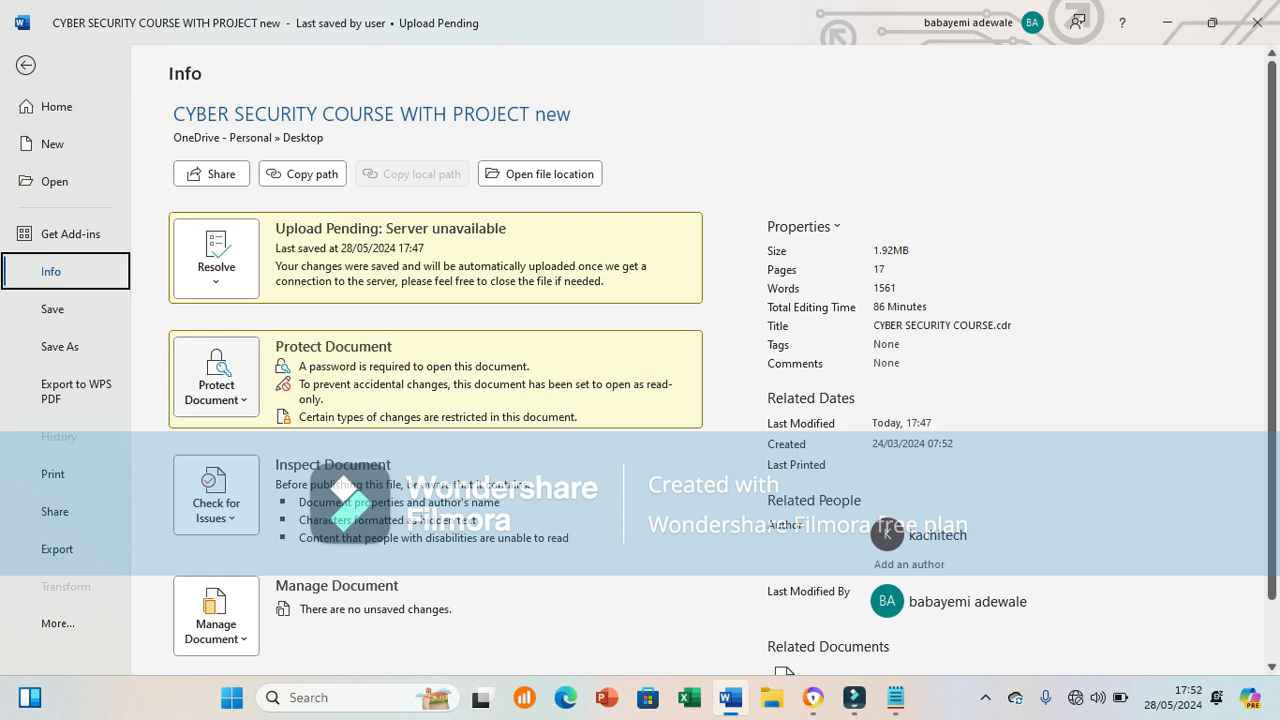
{"action": "left_click", "coordinate": [216, 378]}
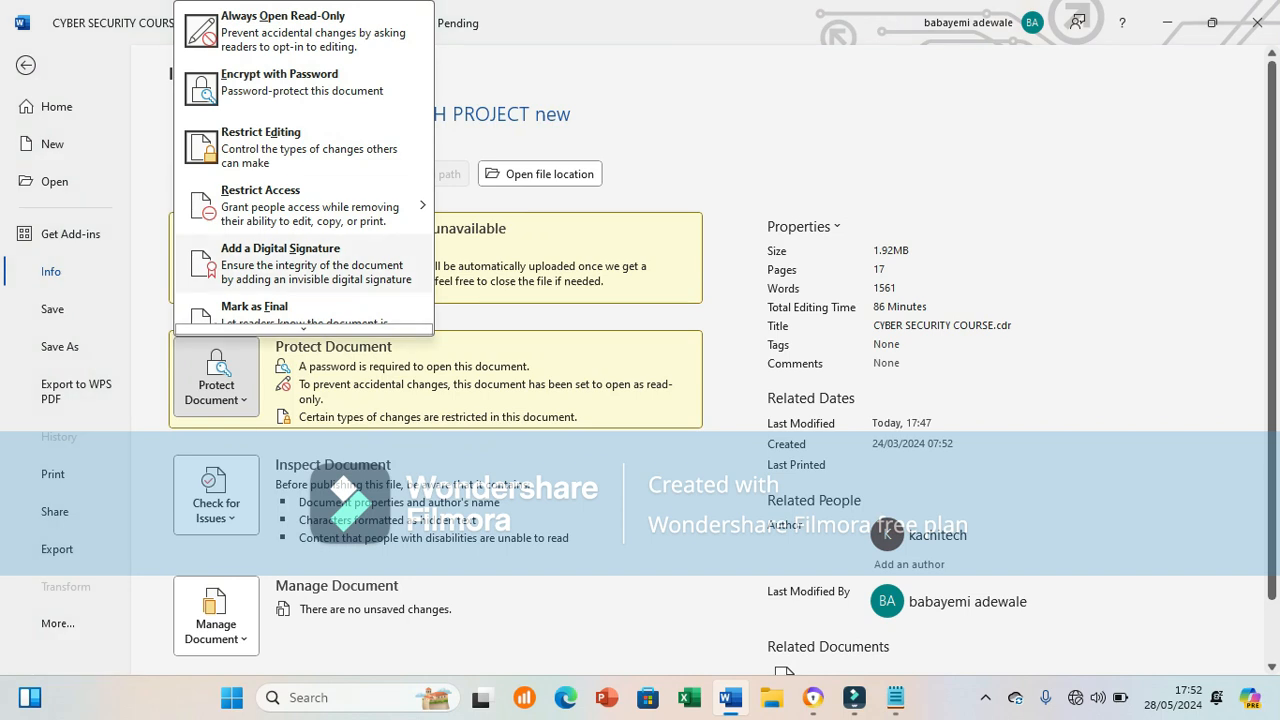
{"action": "mouse_move", "coordinate": [320, 205]}
{"action": "left_click", "coordinate": [304, 264]}
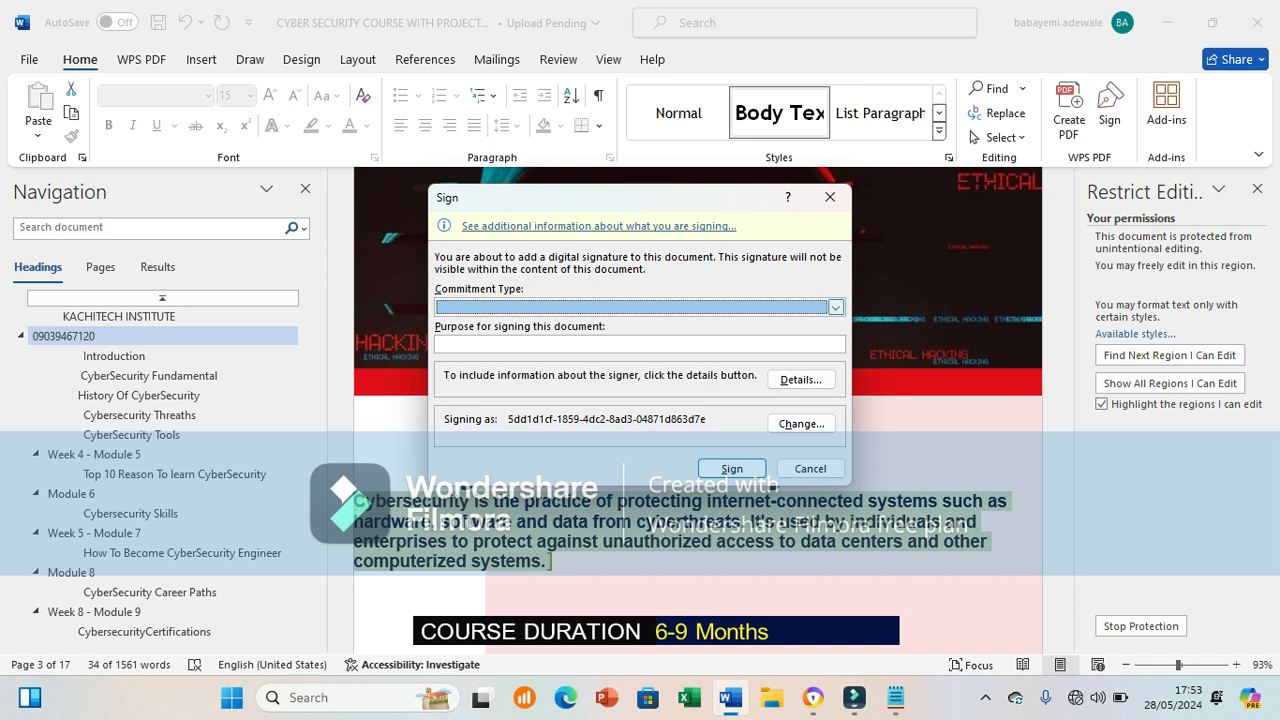
Step: Set the signature's commitment type to 'Approved this document'
{"action": "left_click", "coordinate": [836, 307]}
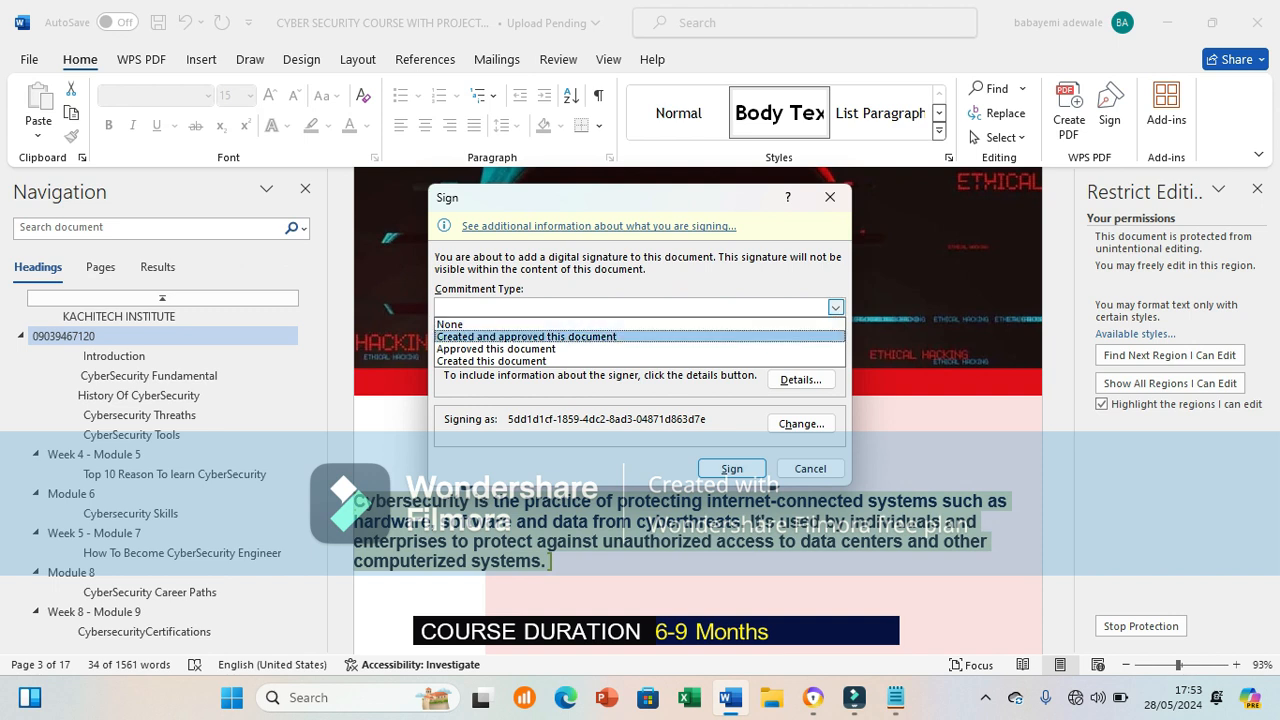
{"action": "key", "text": "Down"}
{"action": "key", "text": "Down"}
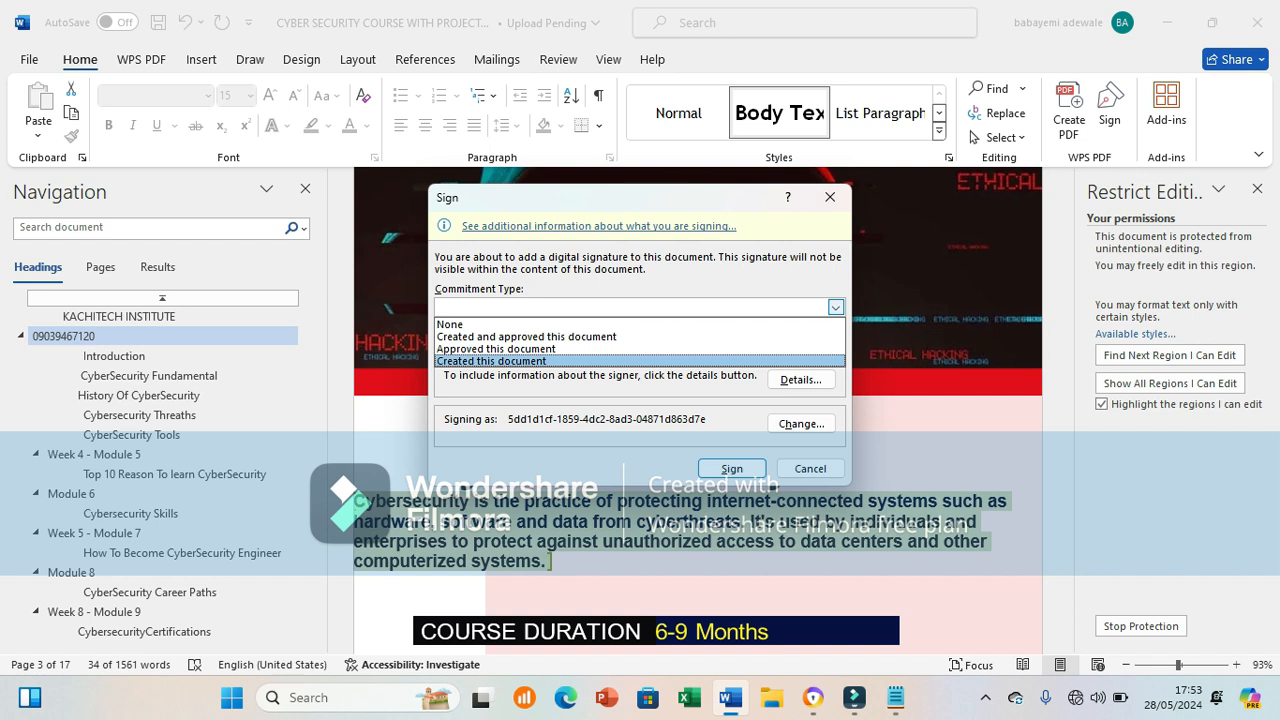
{"action": "key", "text": "Up"}
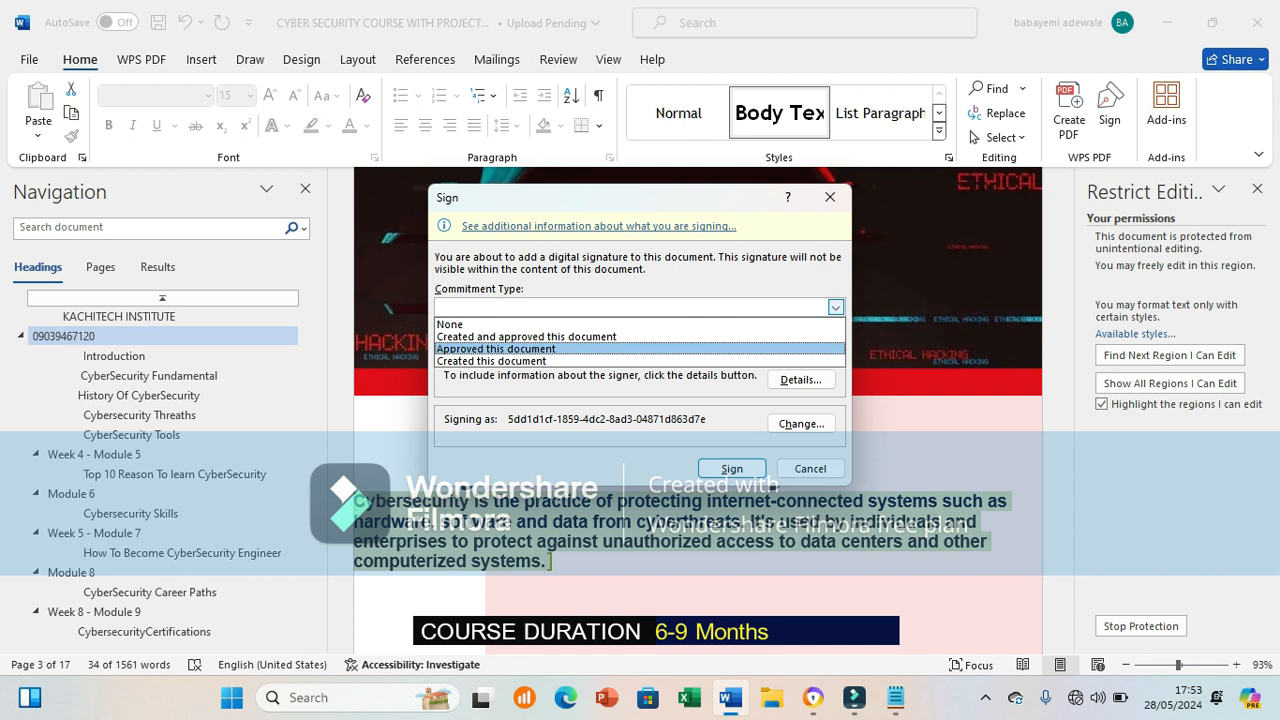
{"action": "key", "text": "Up"}
{"action": "key", "text": "Up"}
{"action": "key", "text": "Down"}
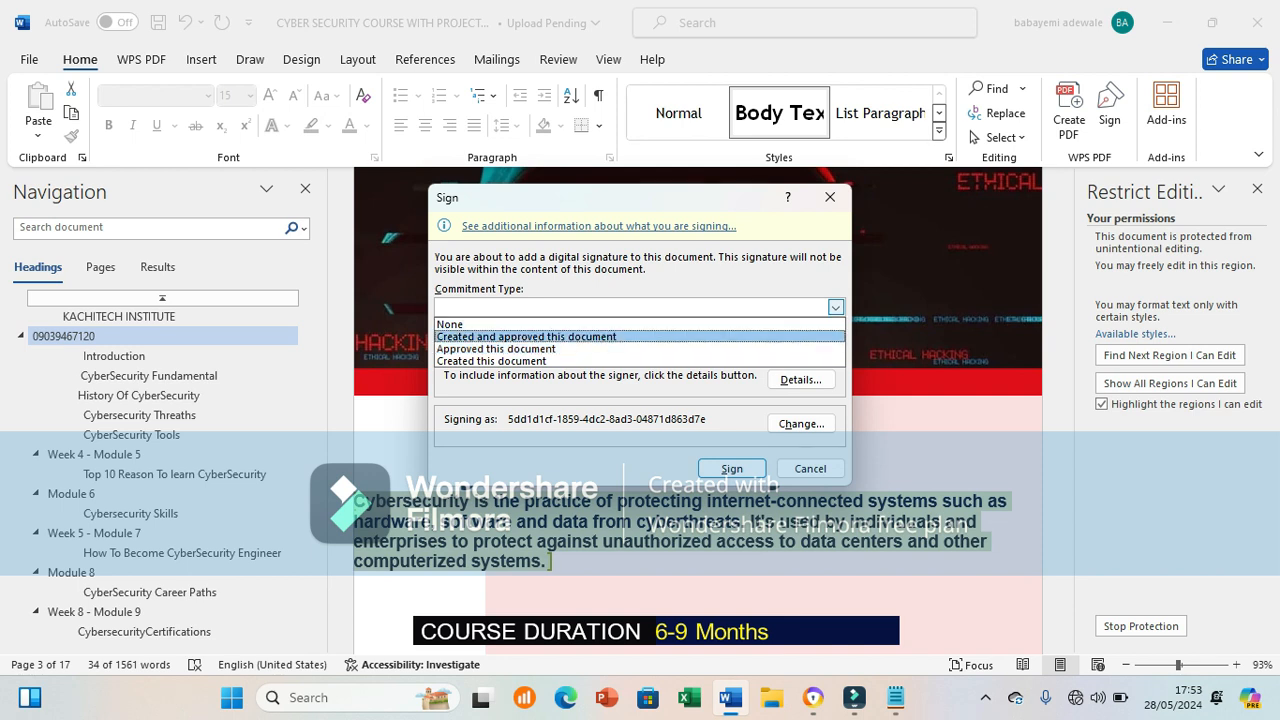
{"action": "key", "text": "Down"}
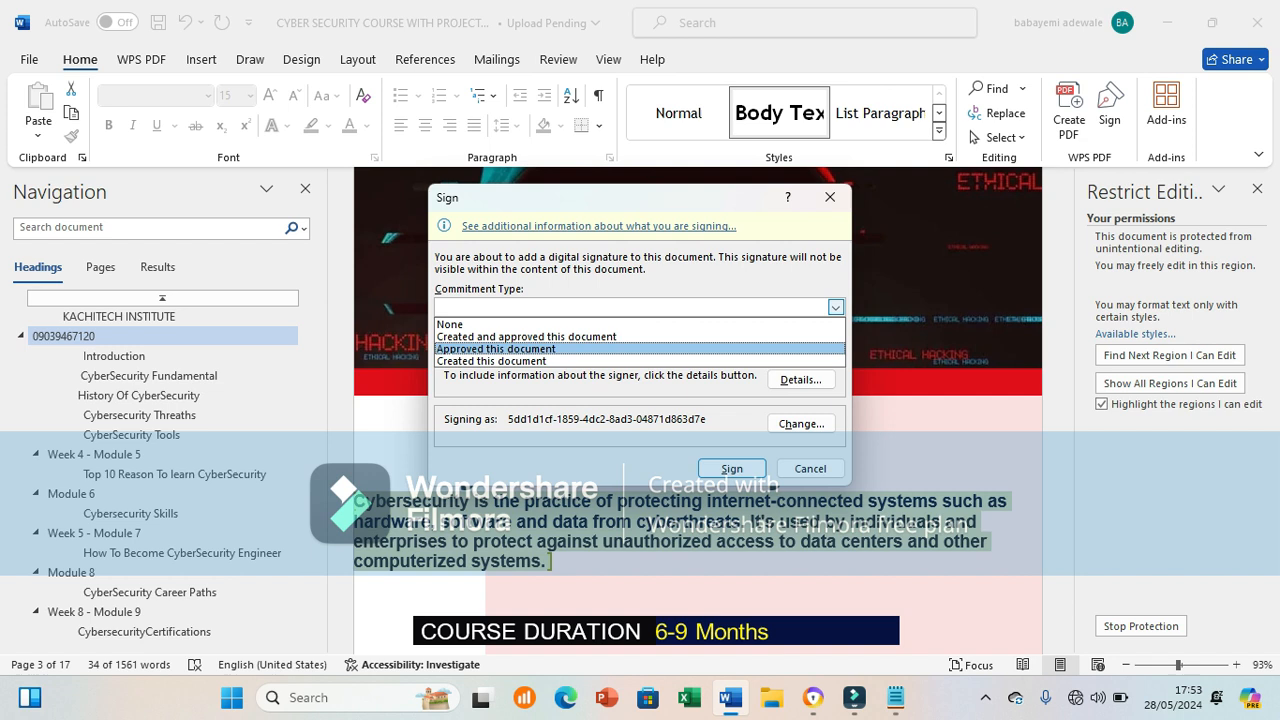
{"action": "key", "text": "Return"}
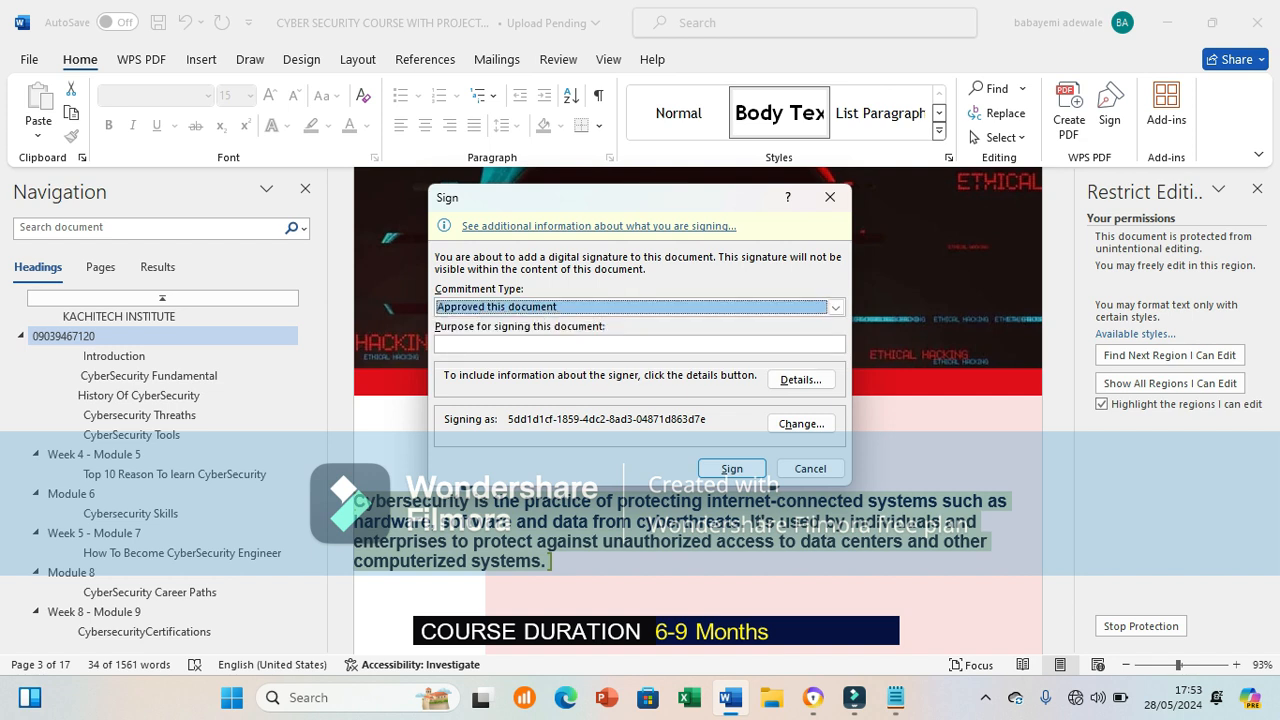
Step: Enter the purpose 'For protection against modification of data' and open the signer Details
{"action": "left_click", "coordinate": [600, 344]}
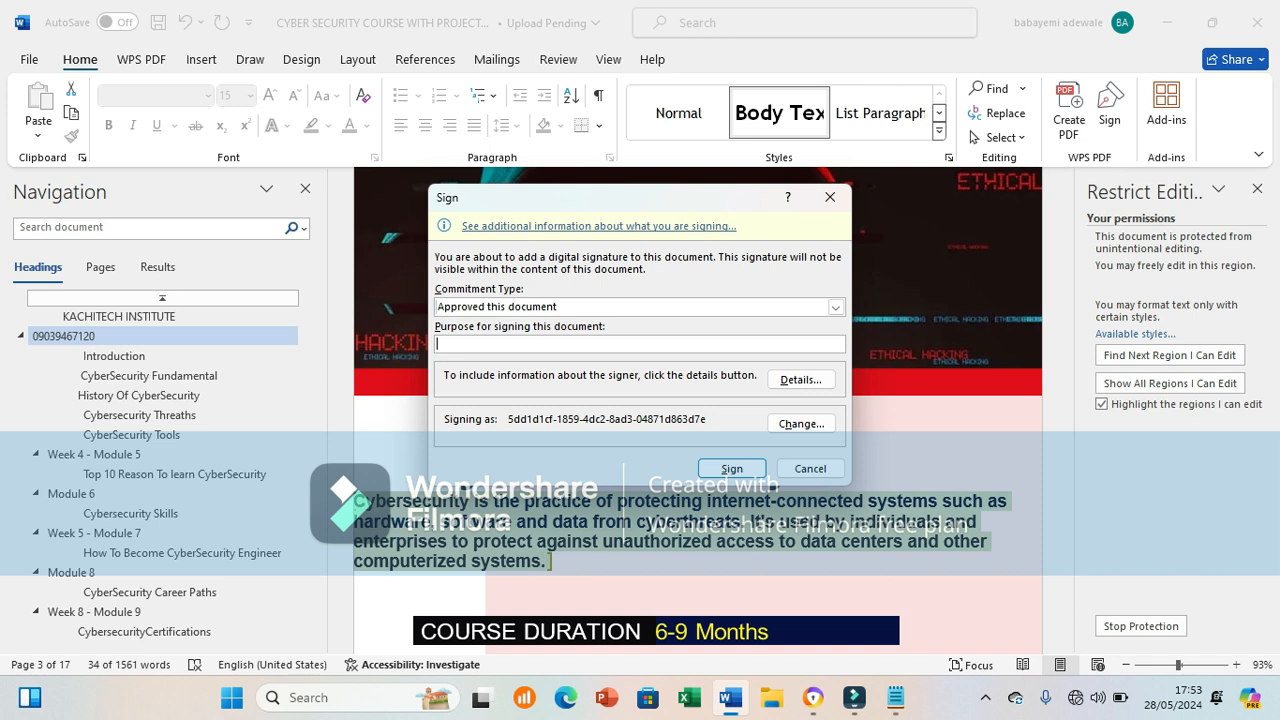
{"action": "type", "text": "For protection against modification of da"}
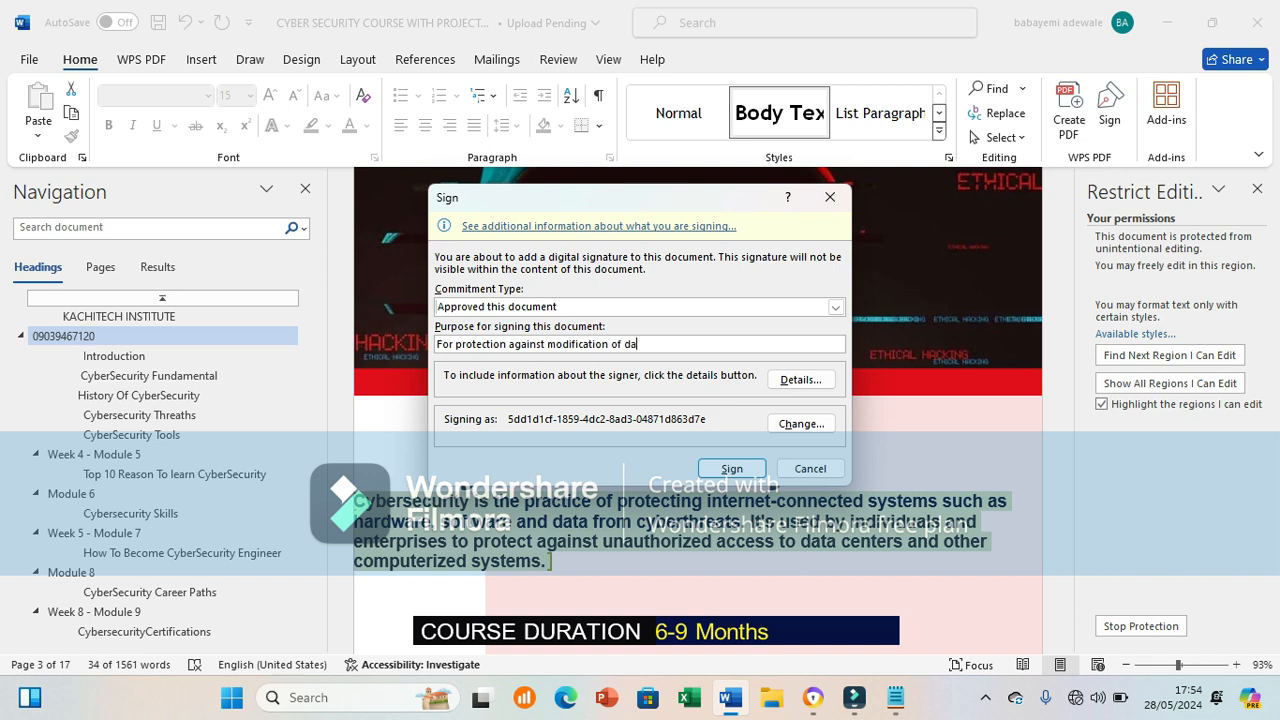
{"action": "type", "text": "ta"}
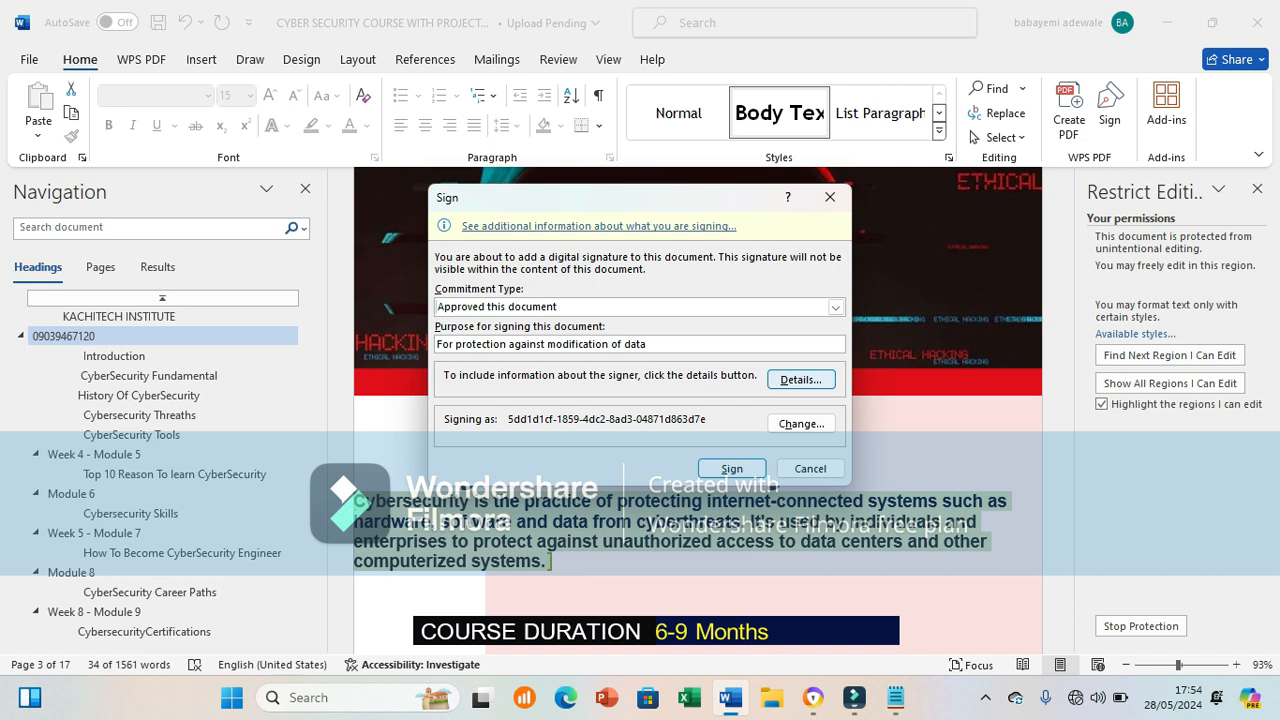
{"action": "left_click", "coordinate": [801, 380]}
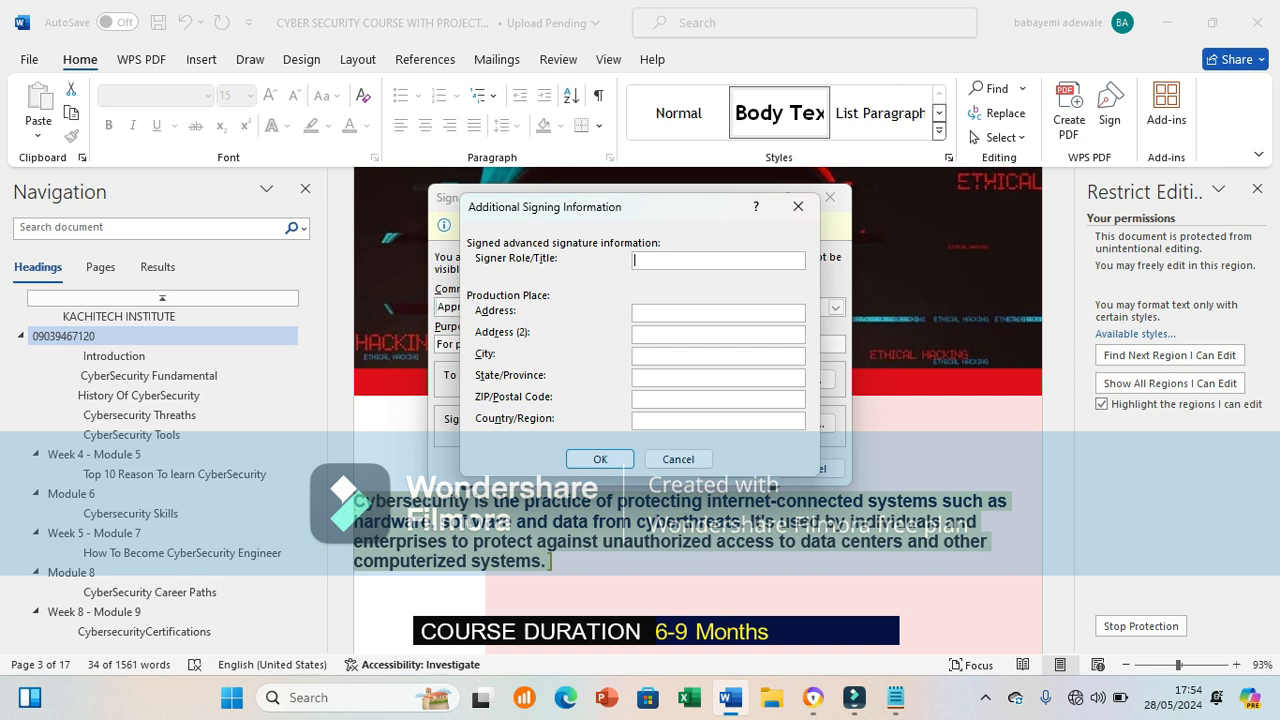
Step: Enter the signer role 'Mr' and the signer's two address lines
{"action": "type", "text": "Mr"}
{"action": "left_click", "coordinate": [636, 313]}
{"action": "type", "text": "dash shash"}
{"action": "left_click", "coordinate": [718, 335]}
{"action": "type", "text": "hashn haha"}
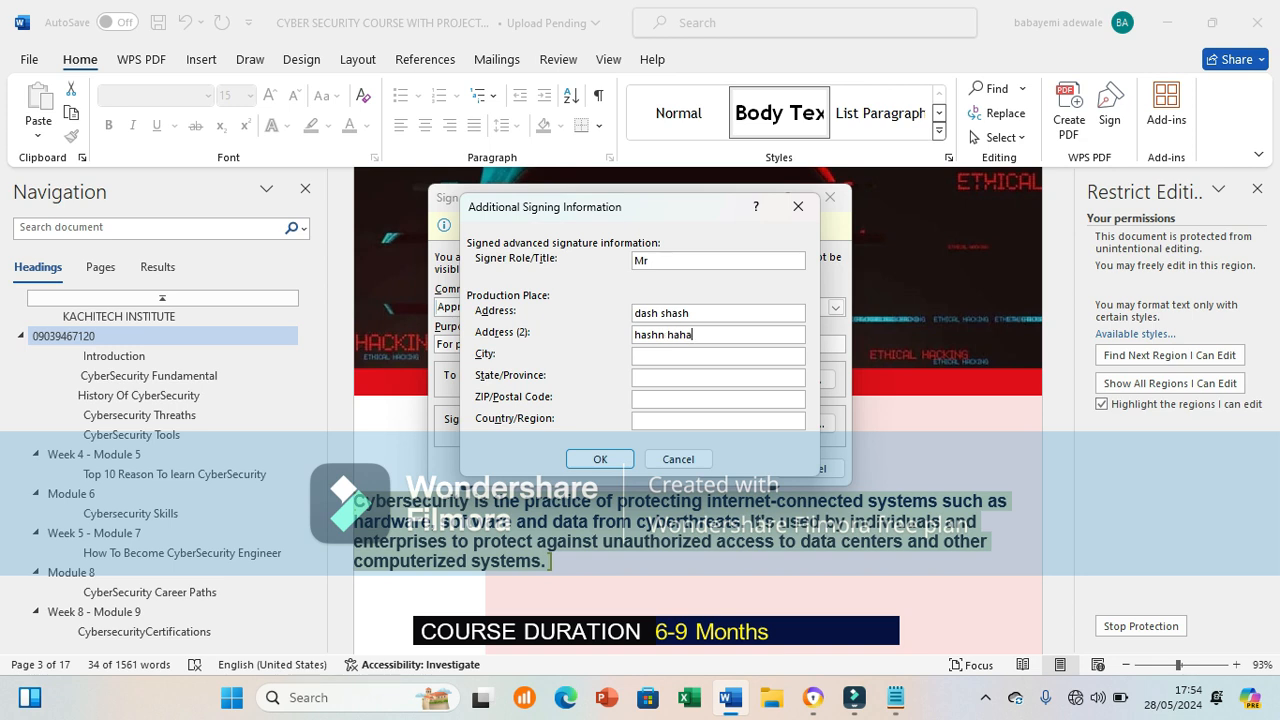
{"action": "type", "text": "loi"}
Step: Fill in the signer's state, ZIP code and country, then confirm the signing details
{"action": "type", "text": "sta"}
{"action": "key", "text": "Tab"}
{"action": "type", "text": "e"}
{"action": "key", "text": "BackSpace"}
{"action": "type", "text": "234"}
{"action": "key", "text": "Tab"}
{"action": "type", "text": "nigeria"}
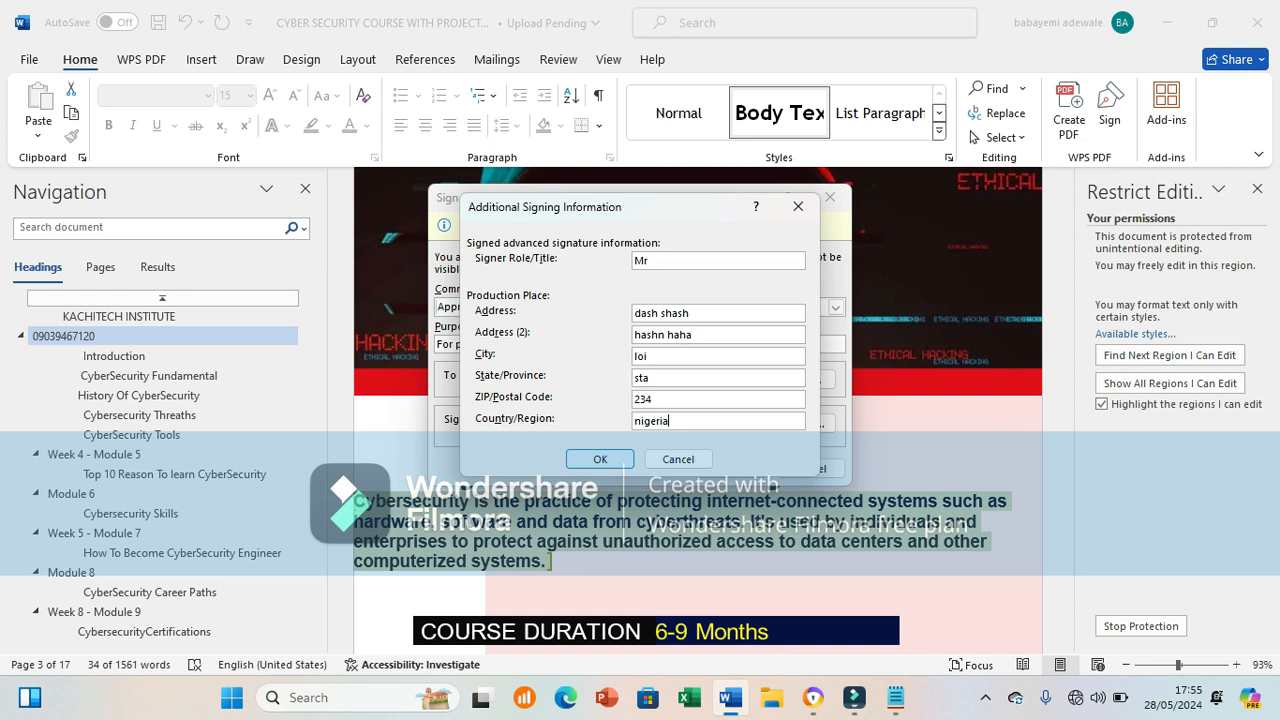
{"action": "key", "text": "Return"}
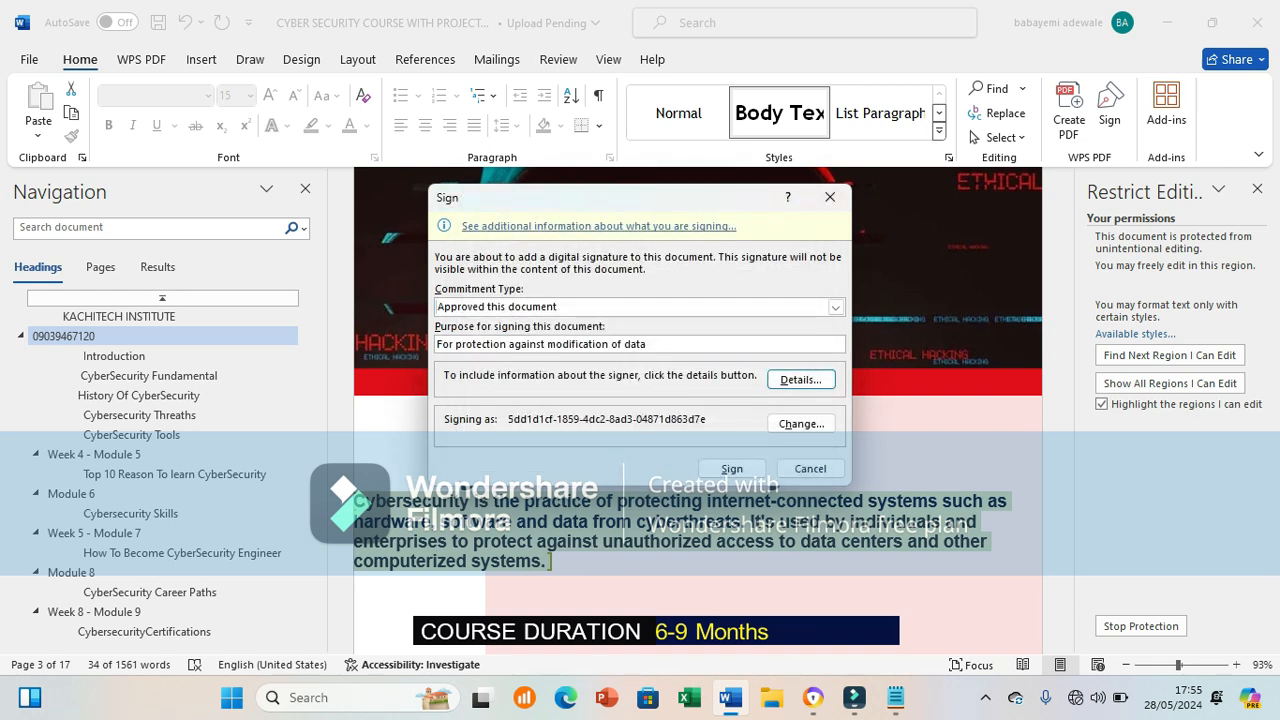
Step: Sign the document, accept the unverified certificate, and scroll to the final Ethical Hacker page (17 of 17)
{"action": "key", "text": "Return"}
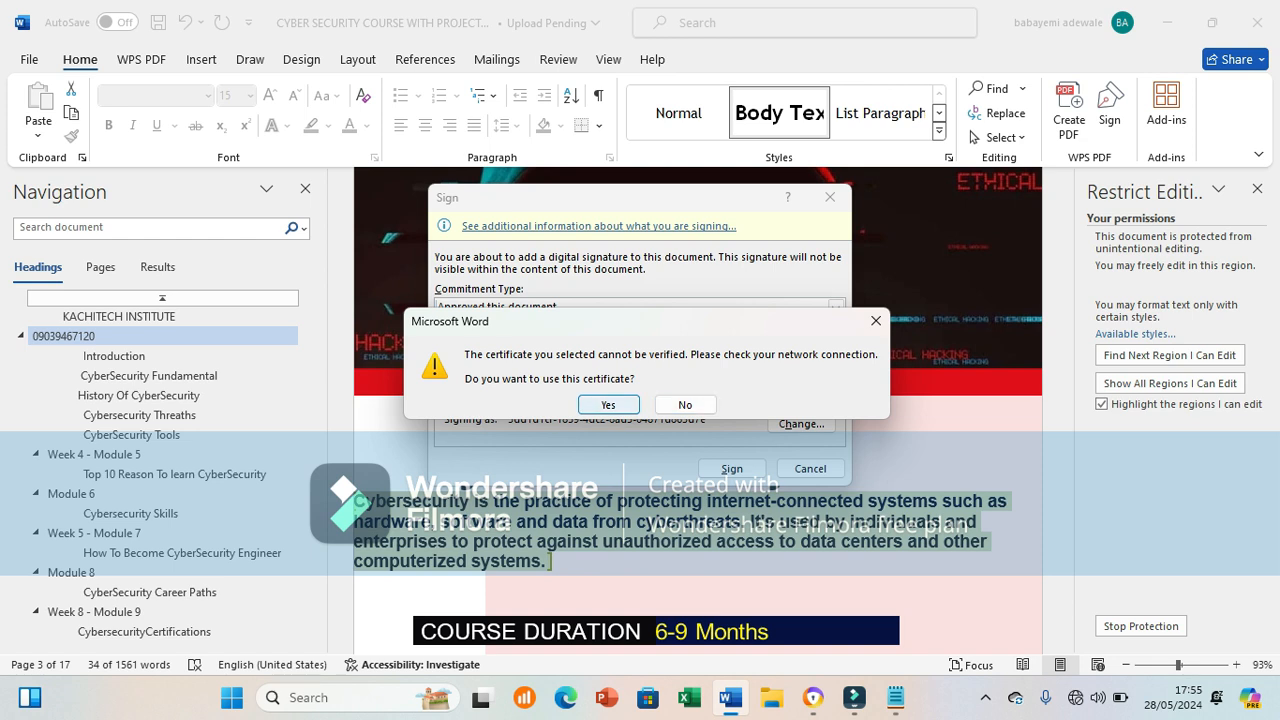
{"action": "key", "text": "Return"}
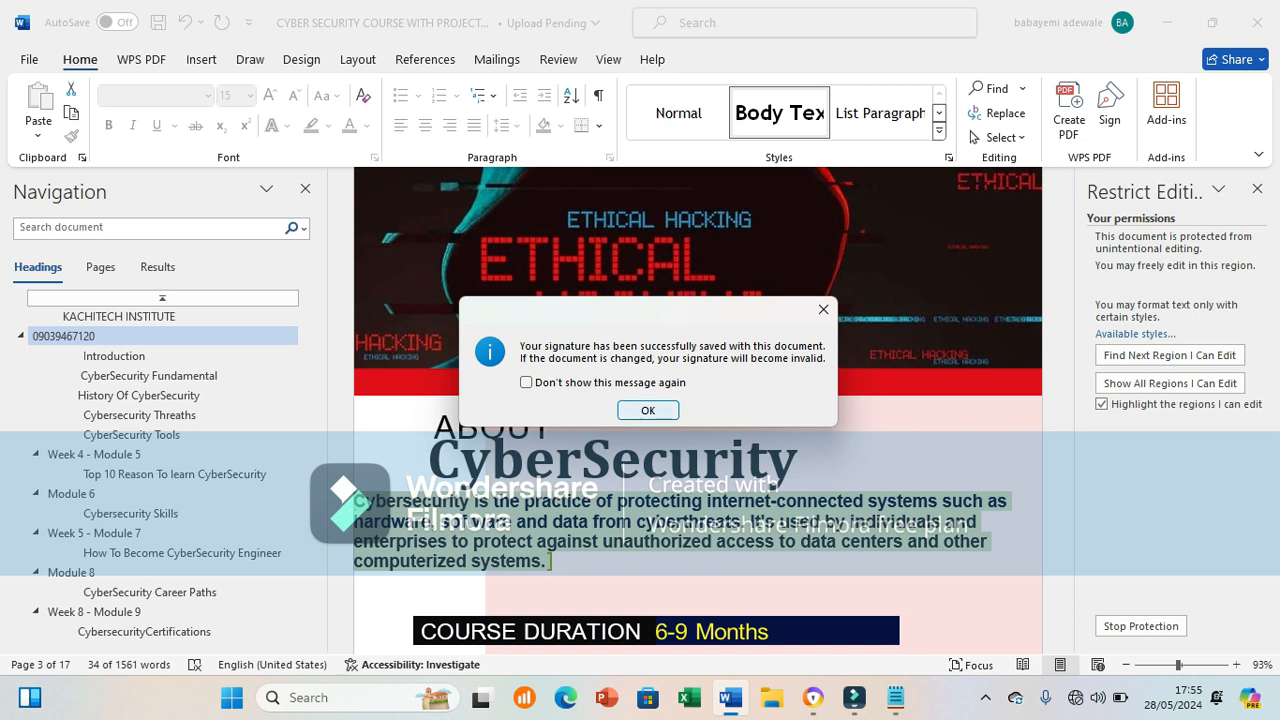
{"action": "key", "text": "Return"}
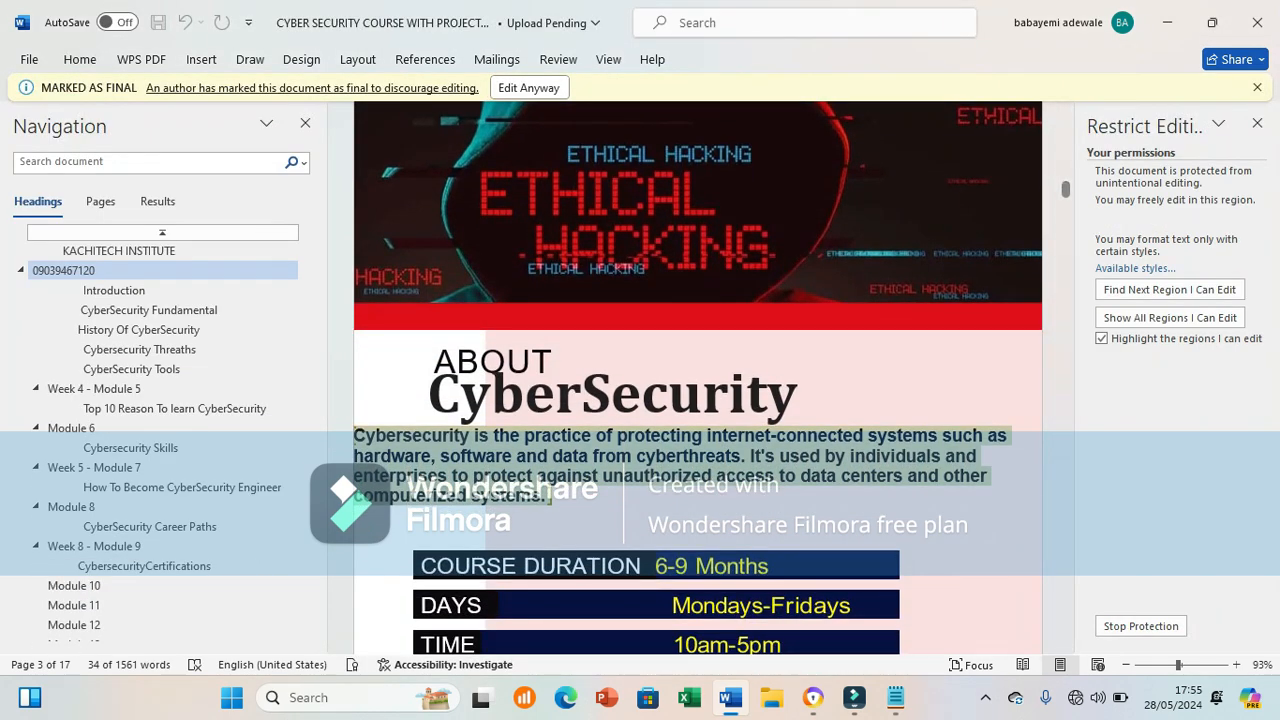
{"action": "left_click_drag", "start_coordinate": [1065, 189], "coordinate": [1065, 568]}
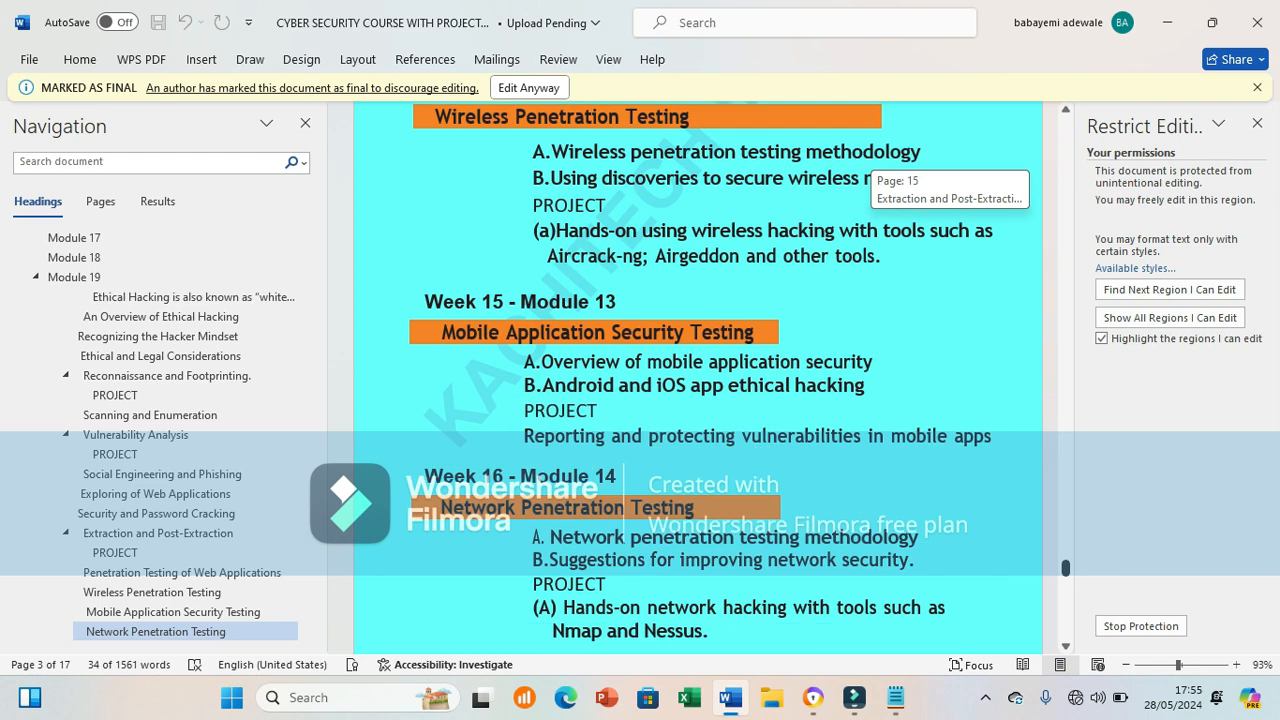
{"action": "left_click_drag", "start_coordinate": [1065, 568], "coordinate": [1065, 630]}
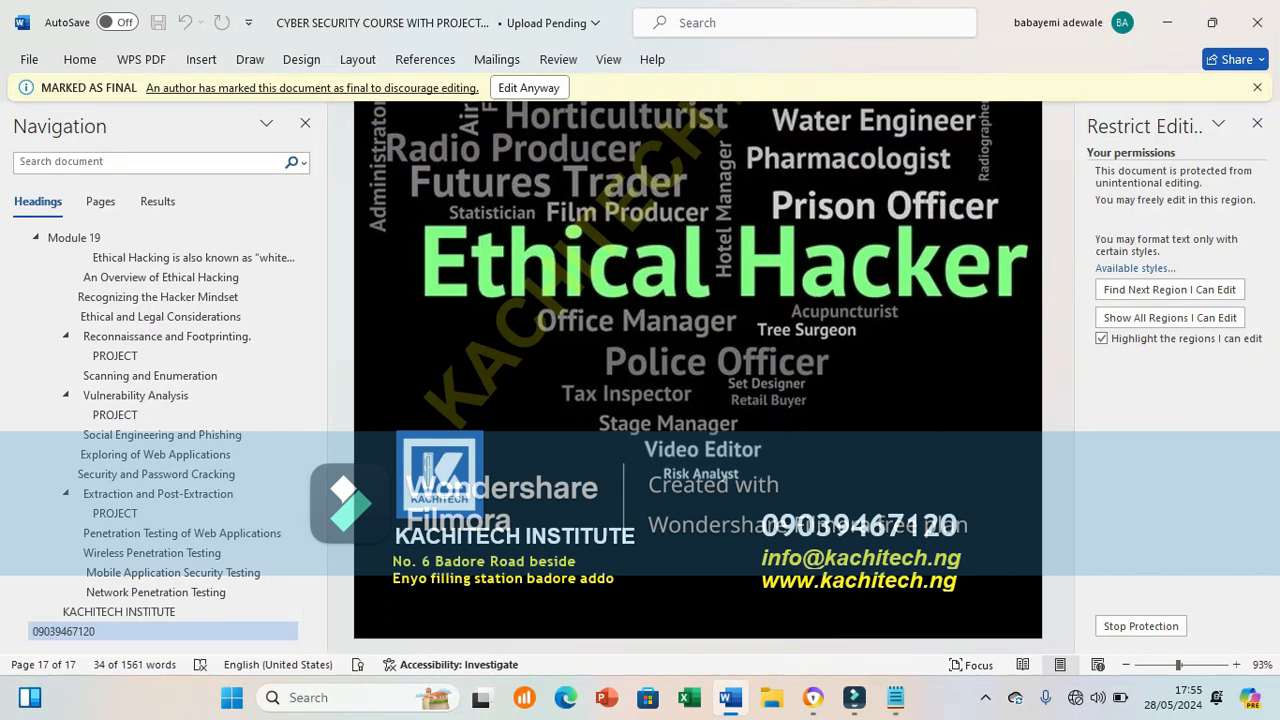
{"action": "left_click", "coordinate": [29, 59]}
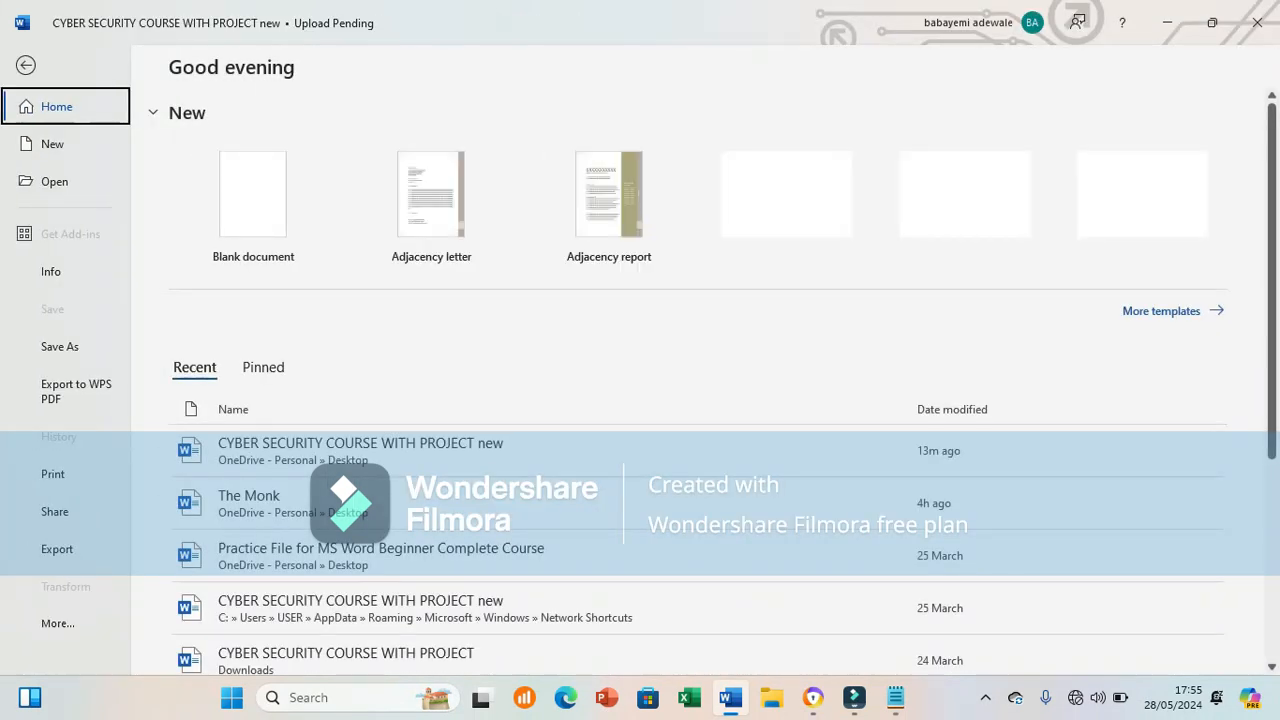
{"action": "left_click", "coordinate": [51, 272]}
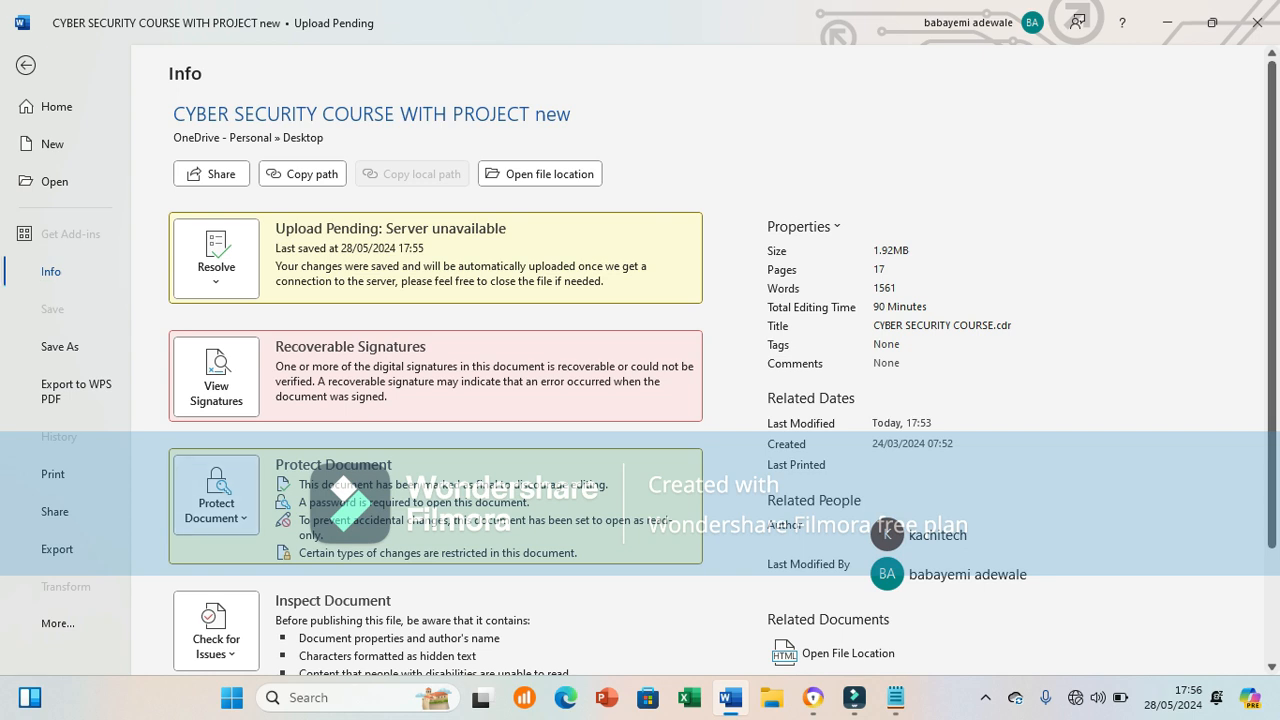
{"action": "left_click", "coordinate": [216, 495]}
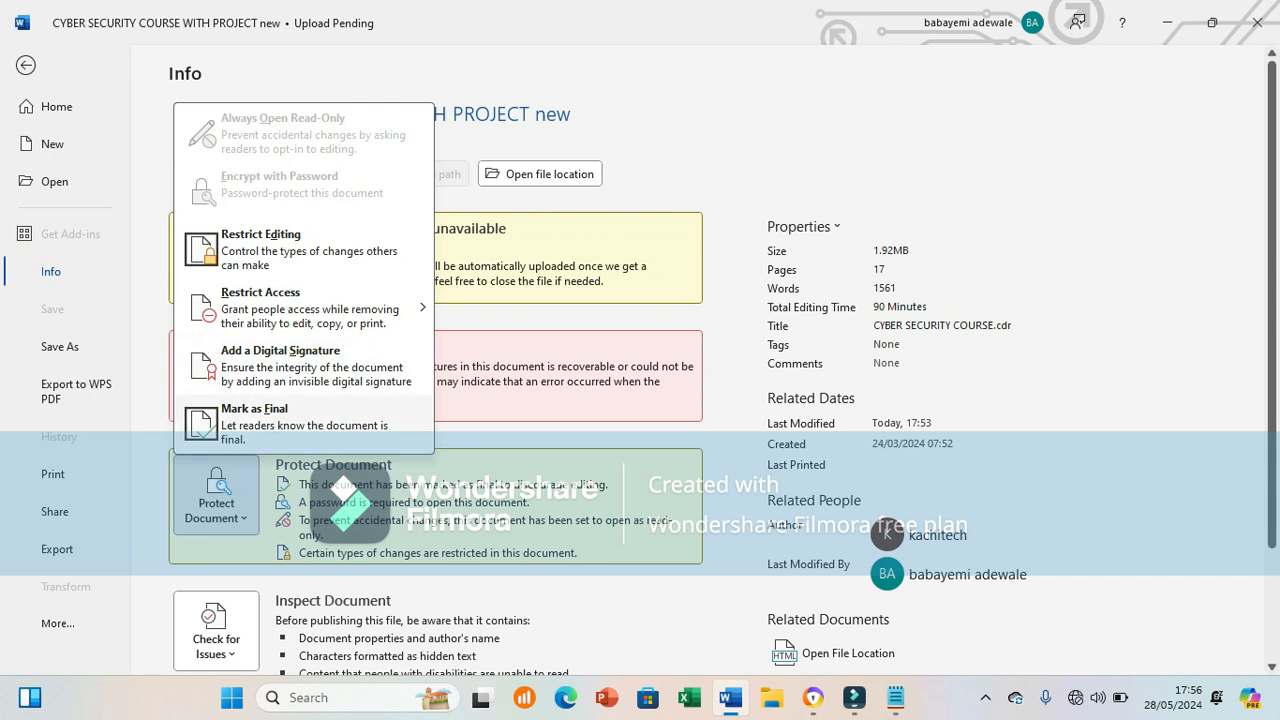
{"action": "left_click", "coordinate": [258, 418]}
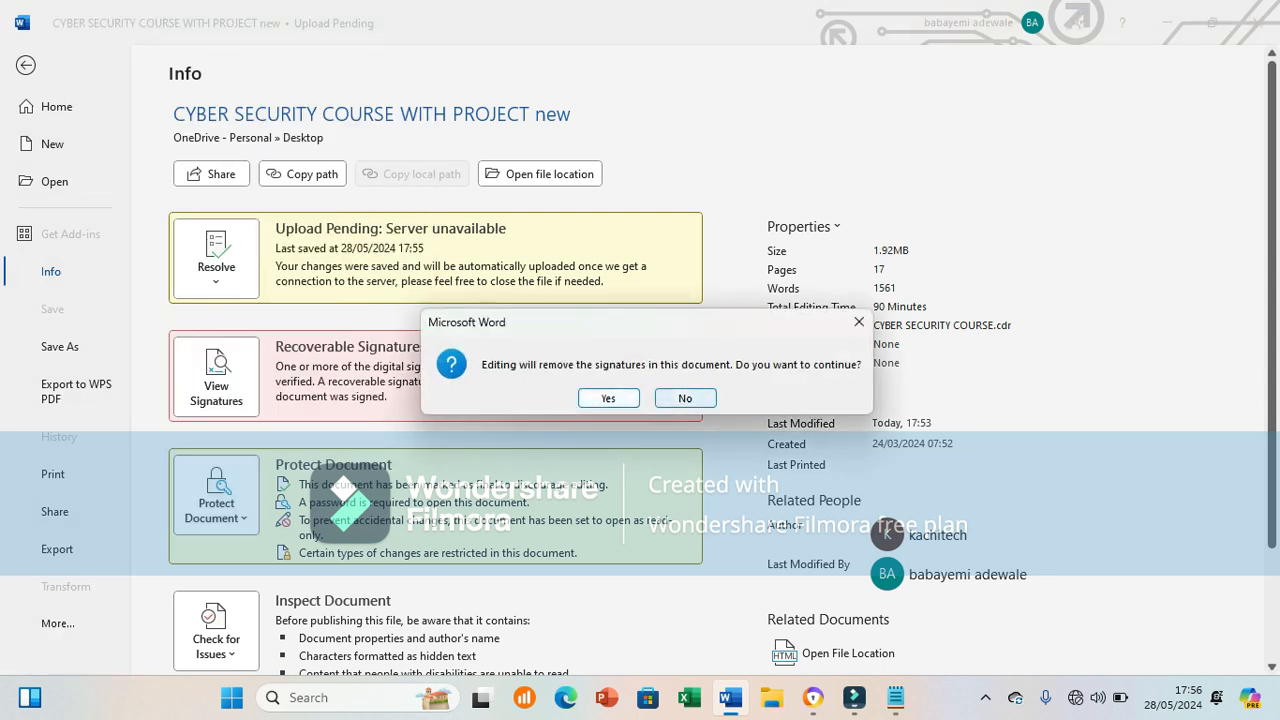
{"action": "left_click", "coordinate": [685, 398]}
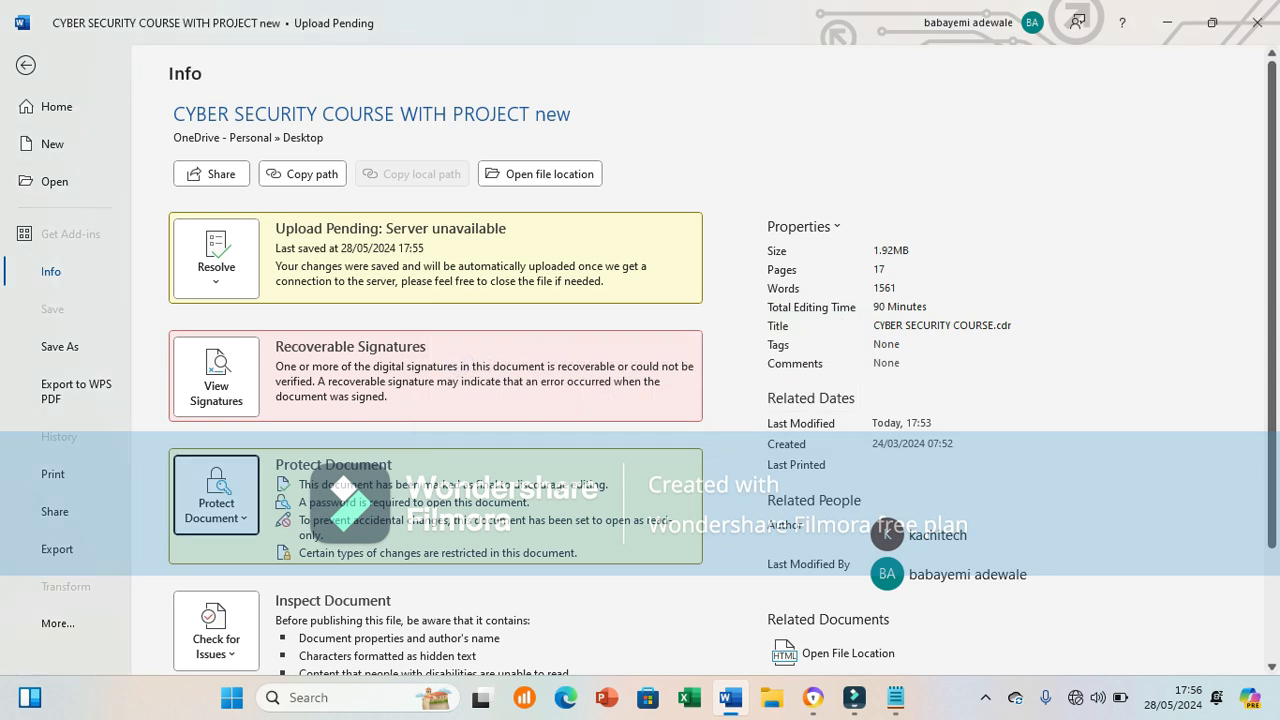
{"action": "left_click", "coordinate": [26, 65]}
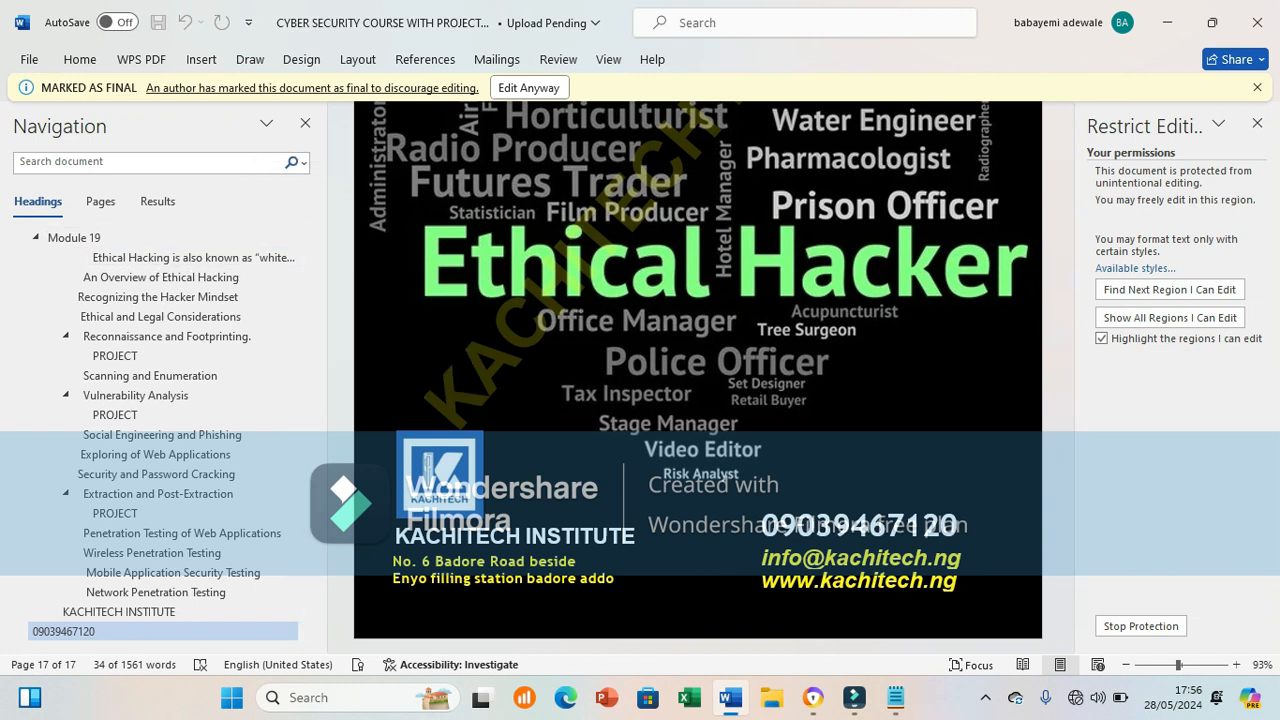
Step: Choose Mark as Final under File > Info > Protect Document, bringing up the signature-removal warning
{"action": "key", "text": "alt+f"}
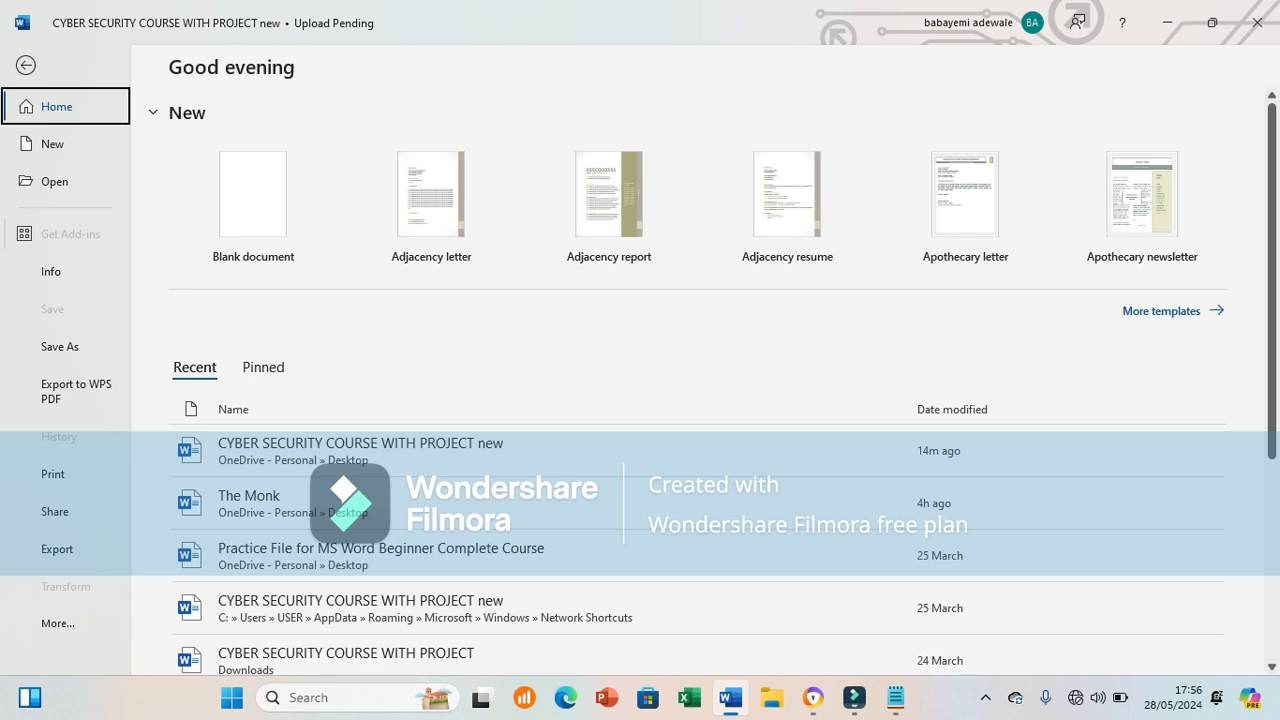
{"action": "left_click", "coordinate": [51, 272]}
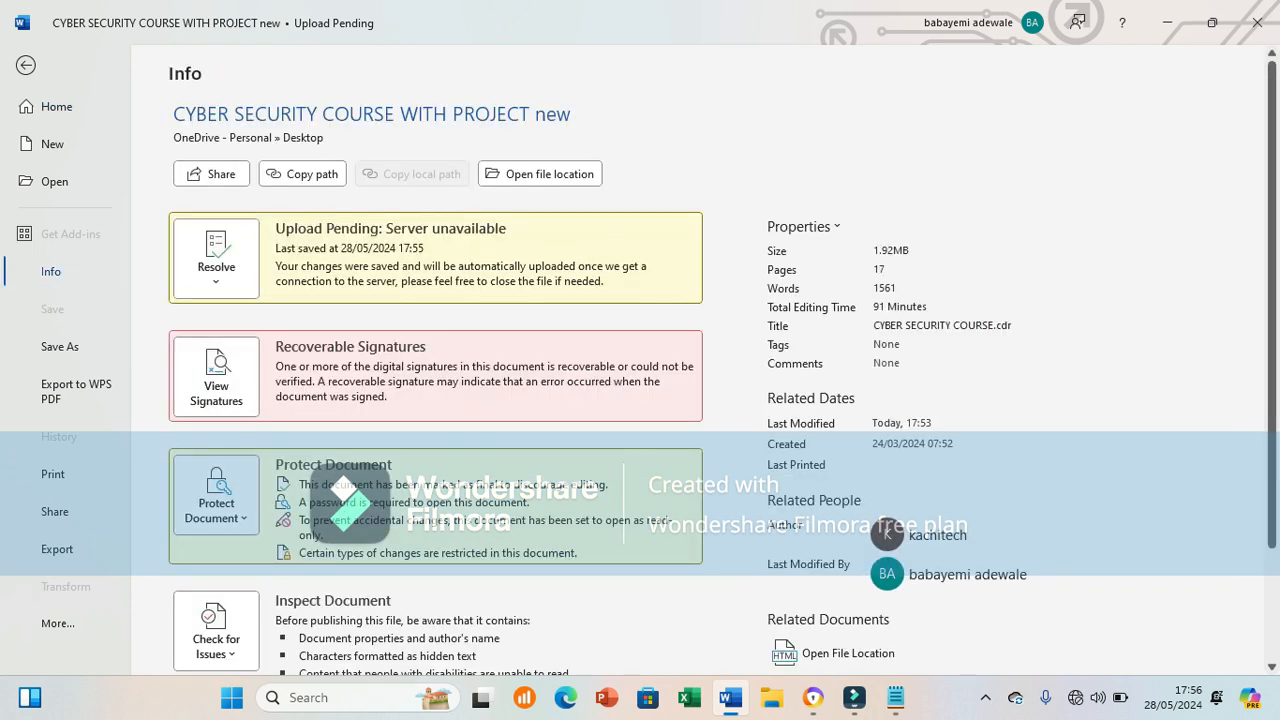
{"action": "left_click", "coordinate": [216, 495]}
{"action": "left_click", "coordinate": [254, 418]}
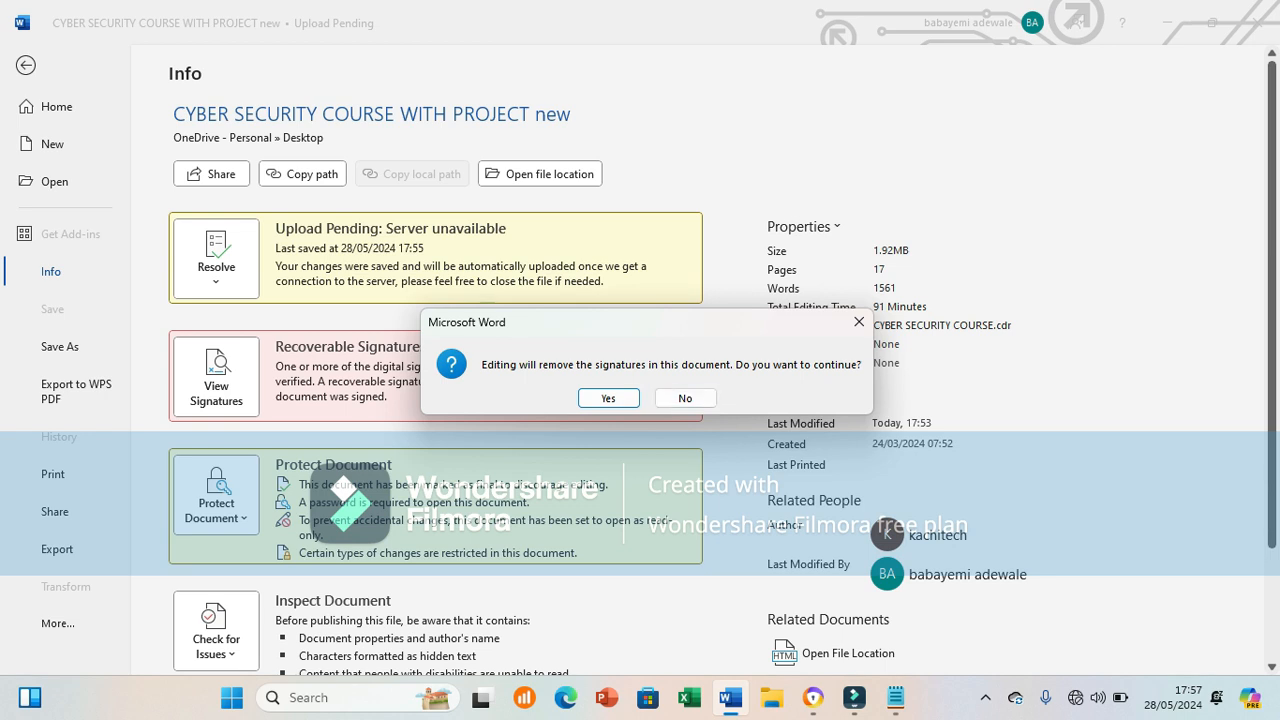
Step: Decline the signature-removal warning and exit the Backstage info page back to the document
{"action": "left_click", "coordinate": [858, 321]}
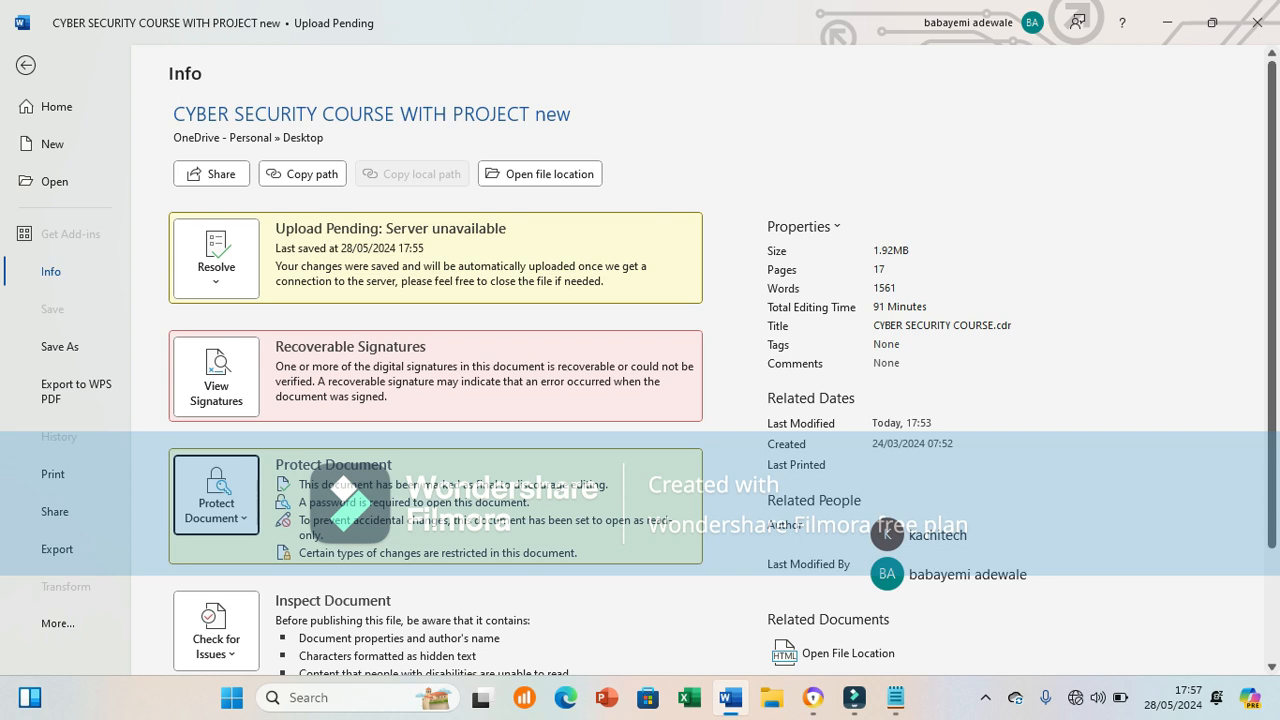
{"action": "key", "text": "Escape"}
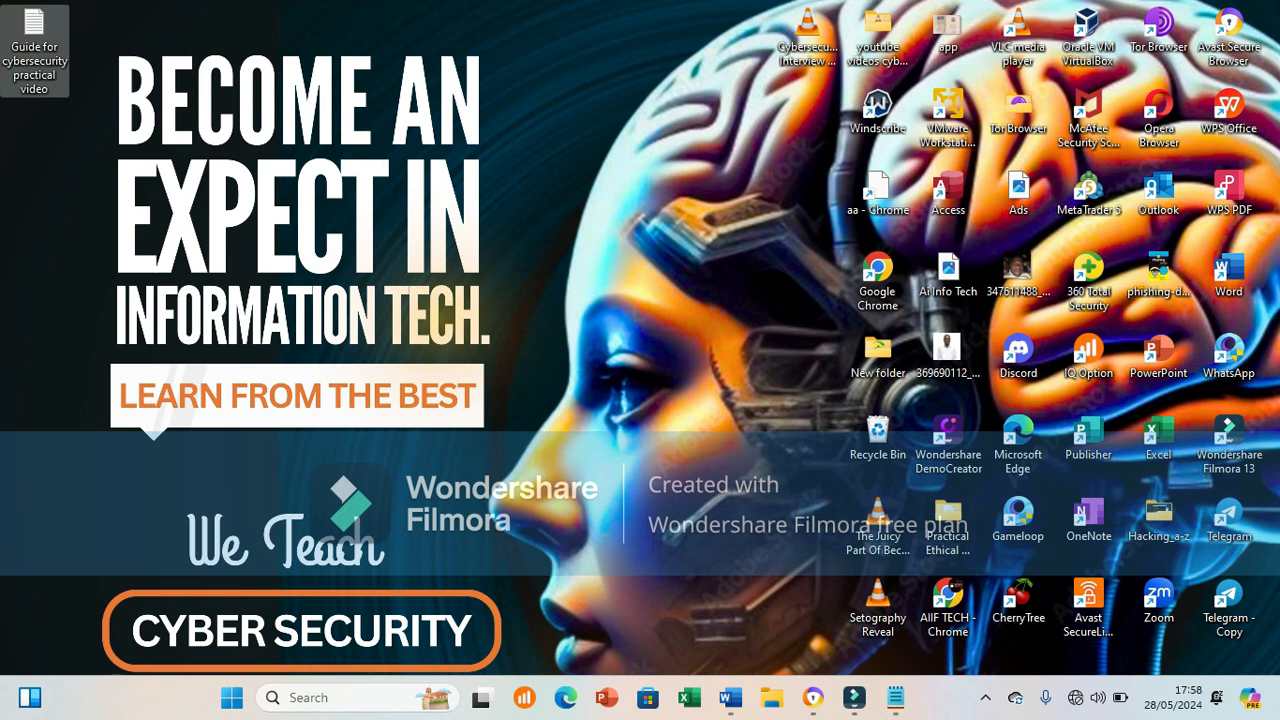
Step: Restore the course document window from the taskbar, cancel its OneDrive upload, and close the window
{"action": "left_click", "coordinate": [985, 698]}
{"action": "left_click", "coordinate": [985, 698]}
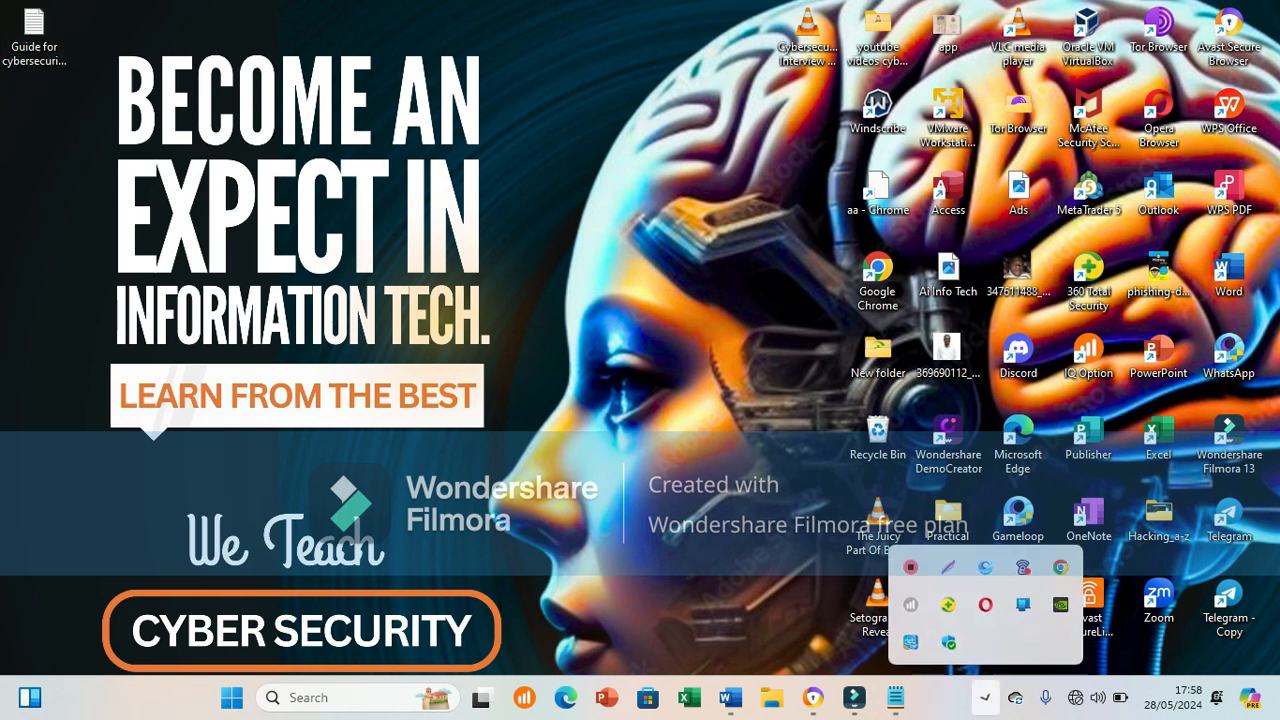
{"action": "left_click", "coordinate": [985, 698]}
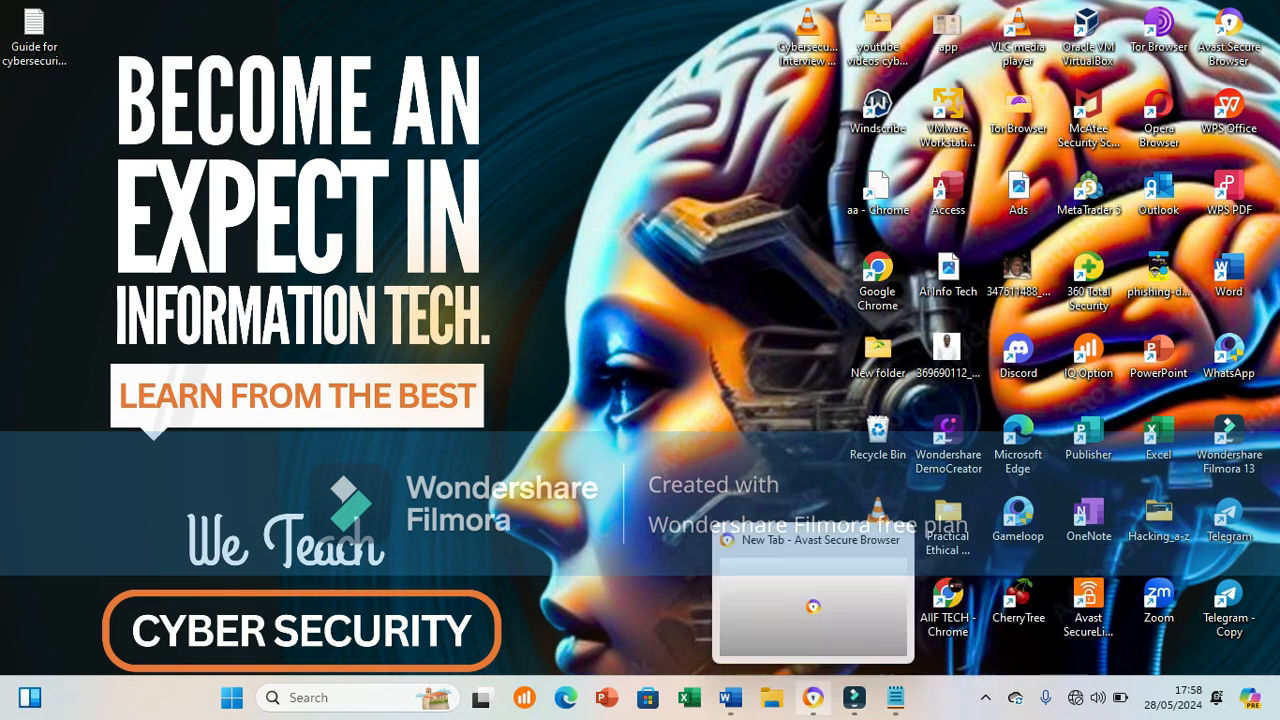
{"action": "mouse_move", "coordinate": [730, 697]}
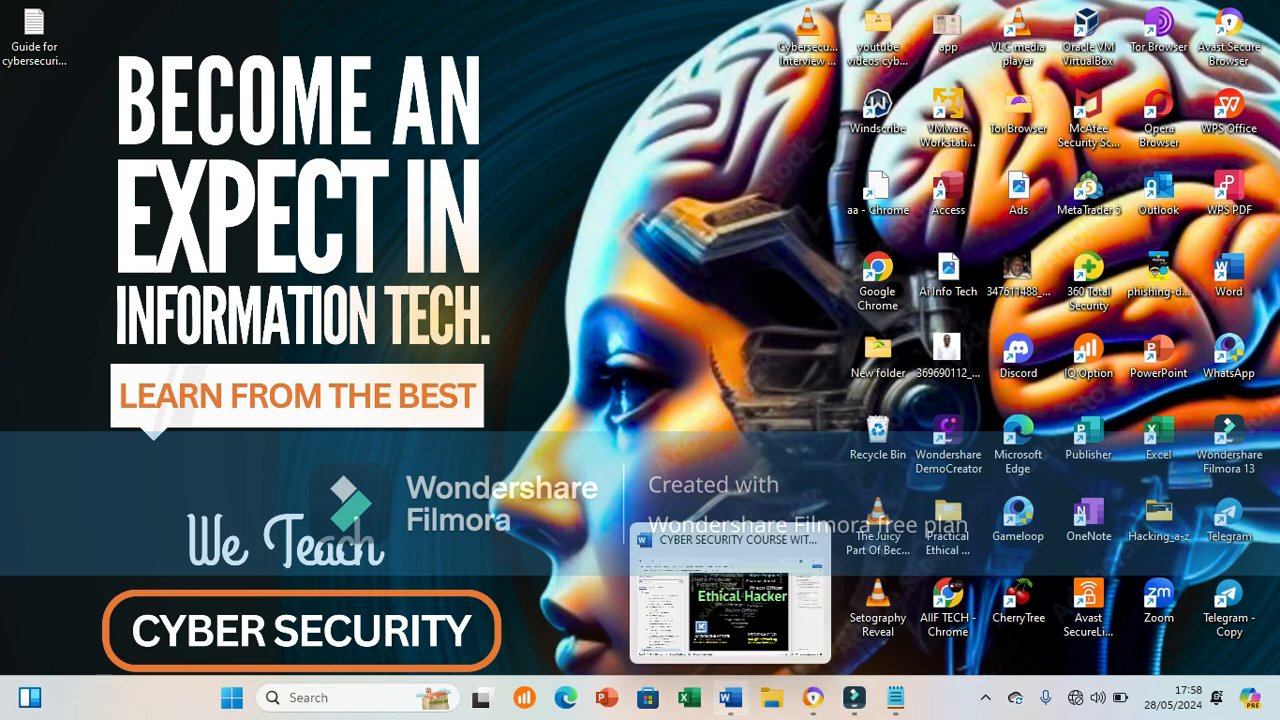
{"action": "left_click", "coordinate": [730, 600]}
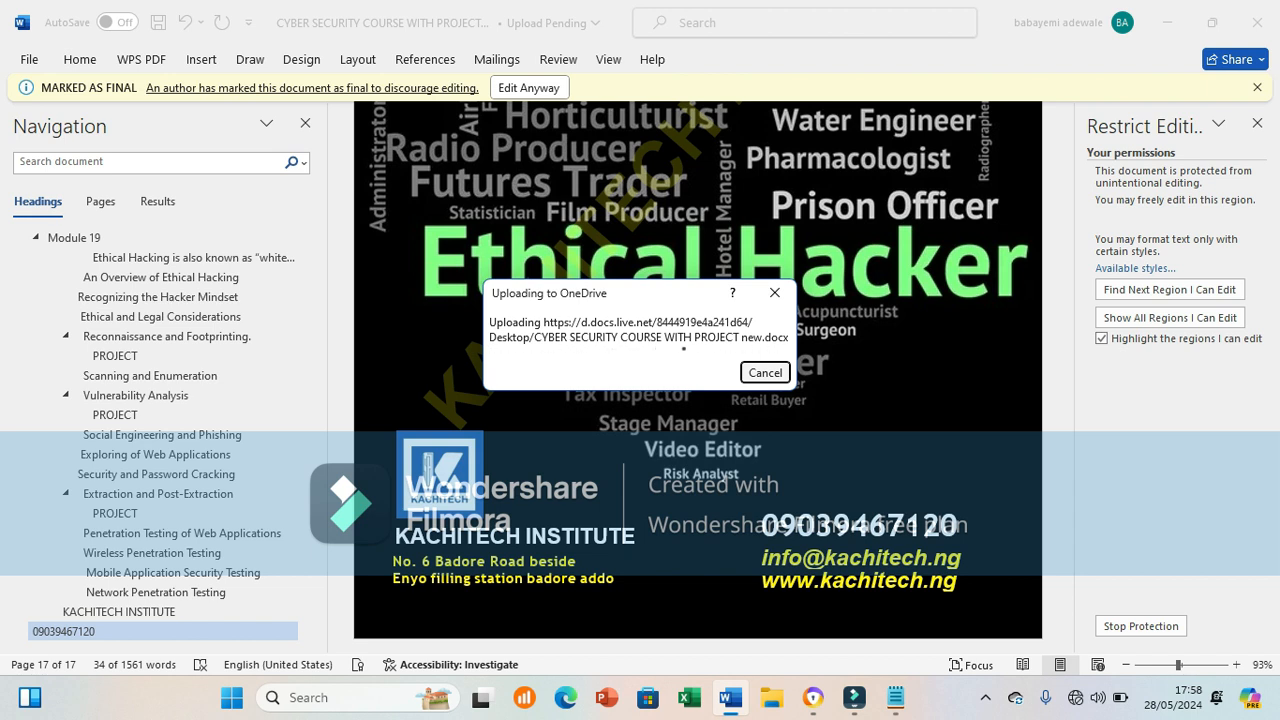
{"action": "left_click", "coordinate": [765, 372]}
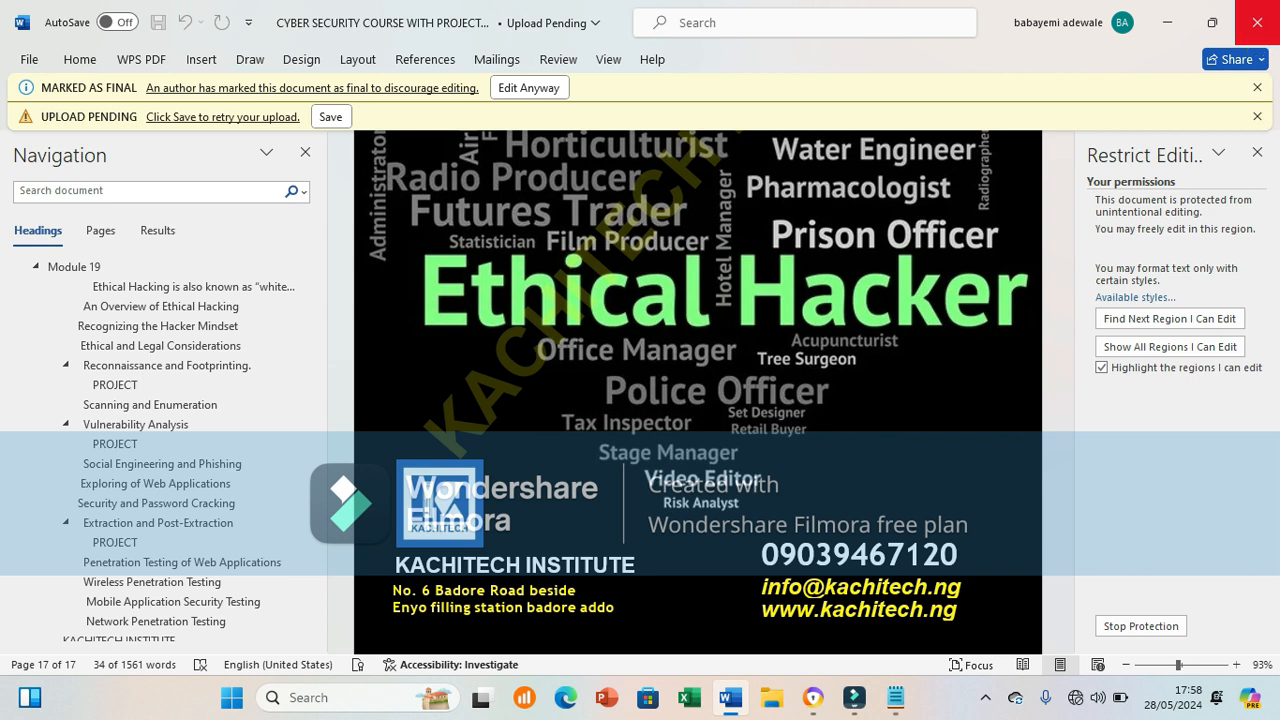
{"action": "left_click", "coordinate": [1257, 22]}
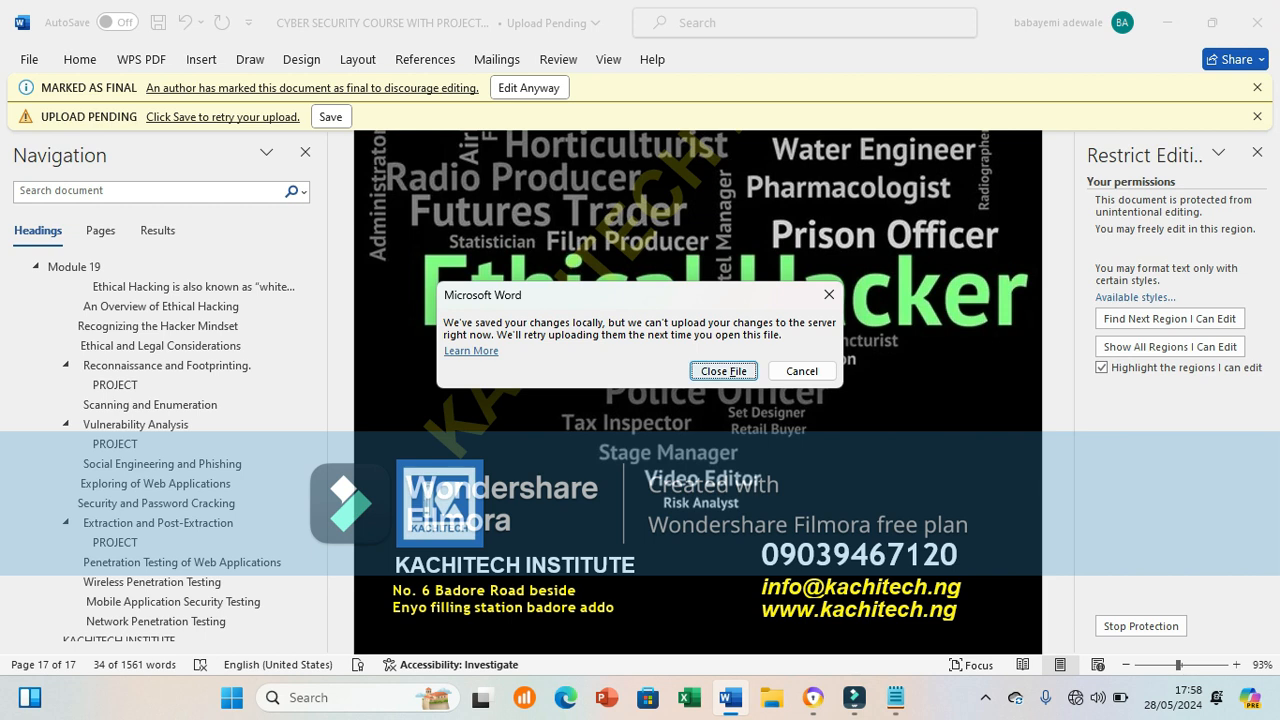
Step: Close the file without waiting for upload and reopen CYBER SECURITY COURSE WITH PROJECT new from Recent
{"action": "key", "text": "Return"}
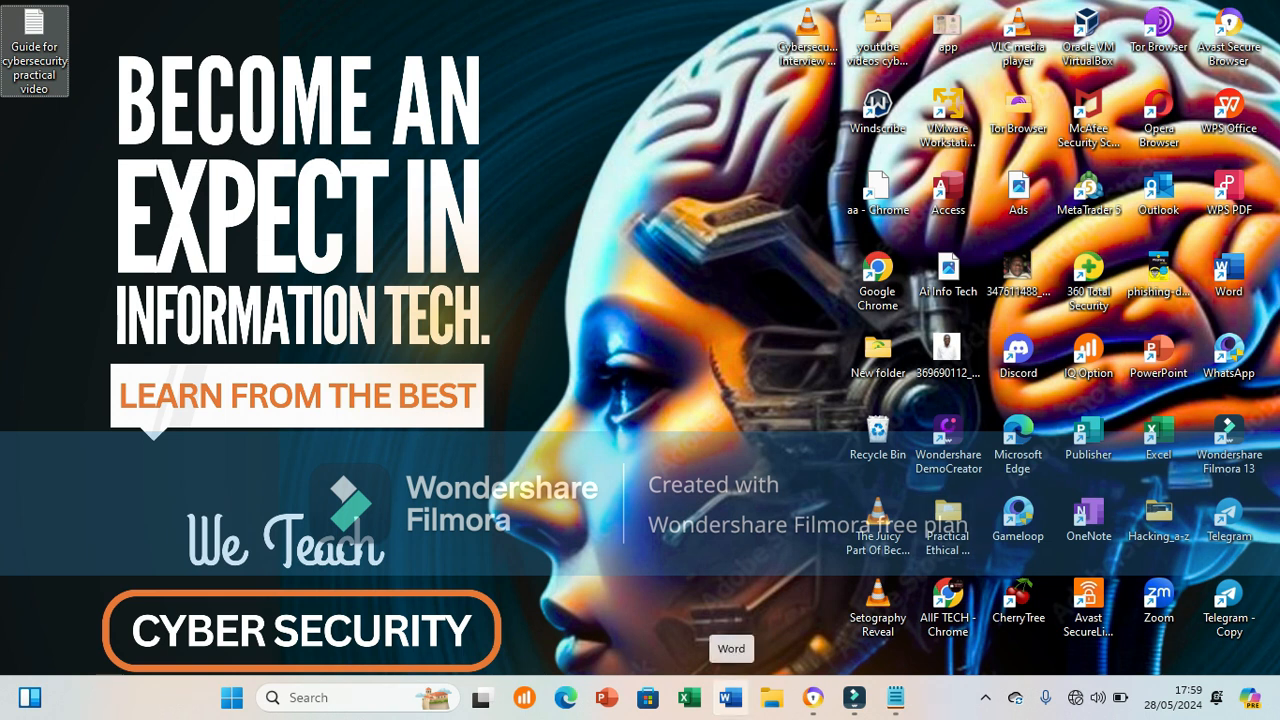
{"action": "left_click", "coordinate": [730, 698]}
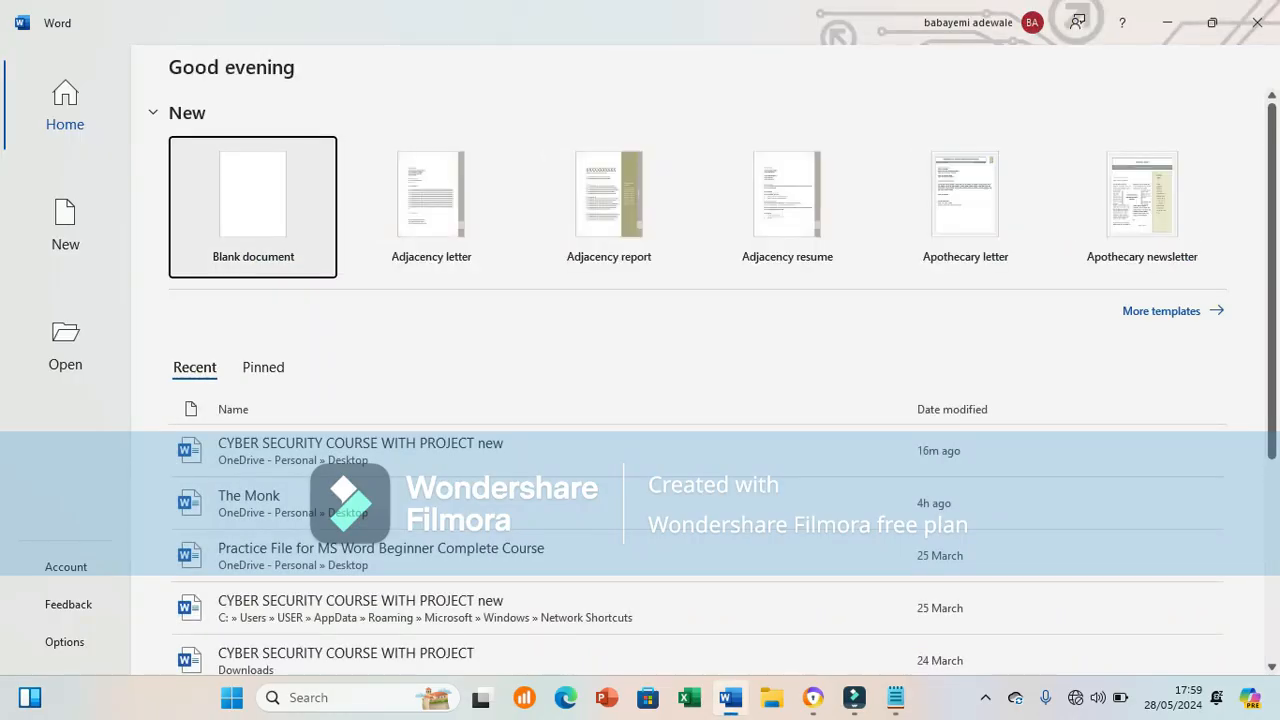
{"action": "left_click", "coordinate": [360, 451]}
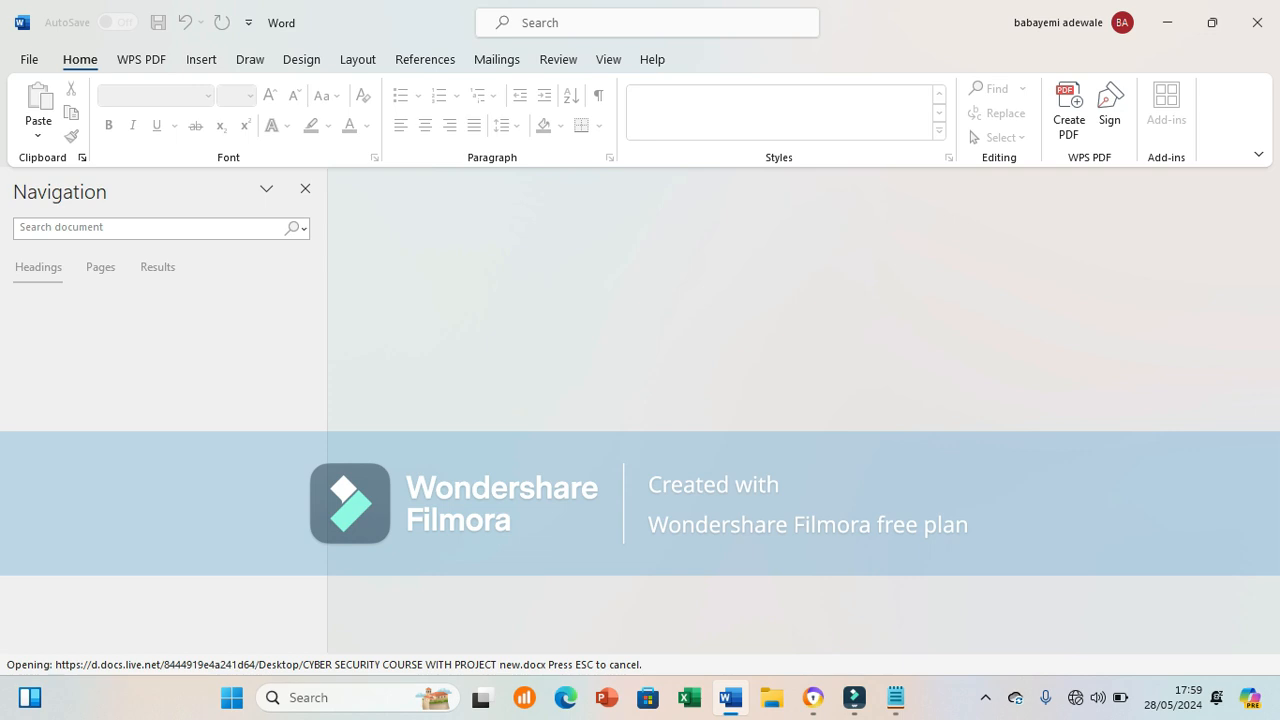
Step: Bring the still-loading Word window back from the taskbar
{"action": "mouse_move", "coordinate": [730, 697]}
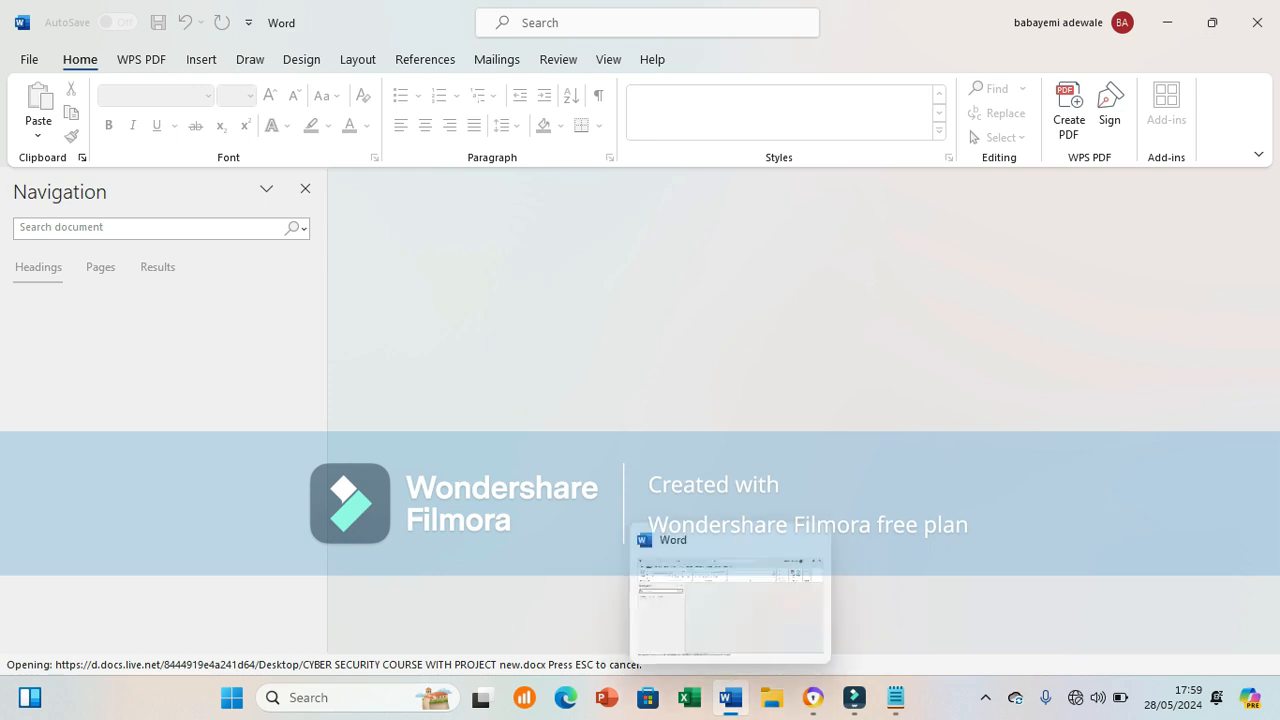
{"action": "mouse_move", "coordinate": [854, 697]}
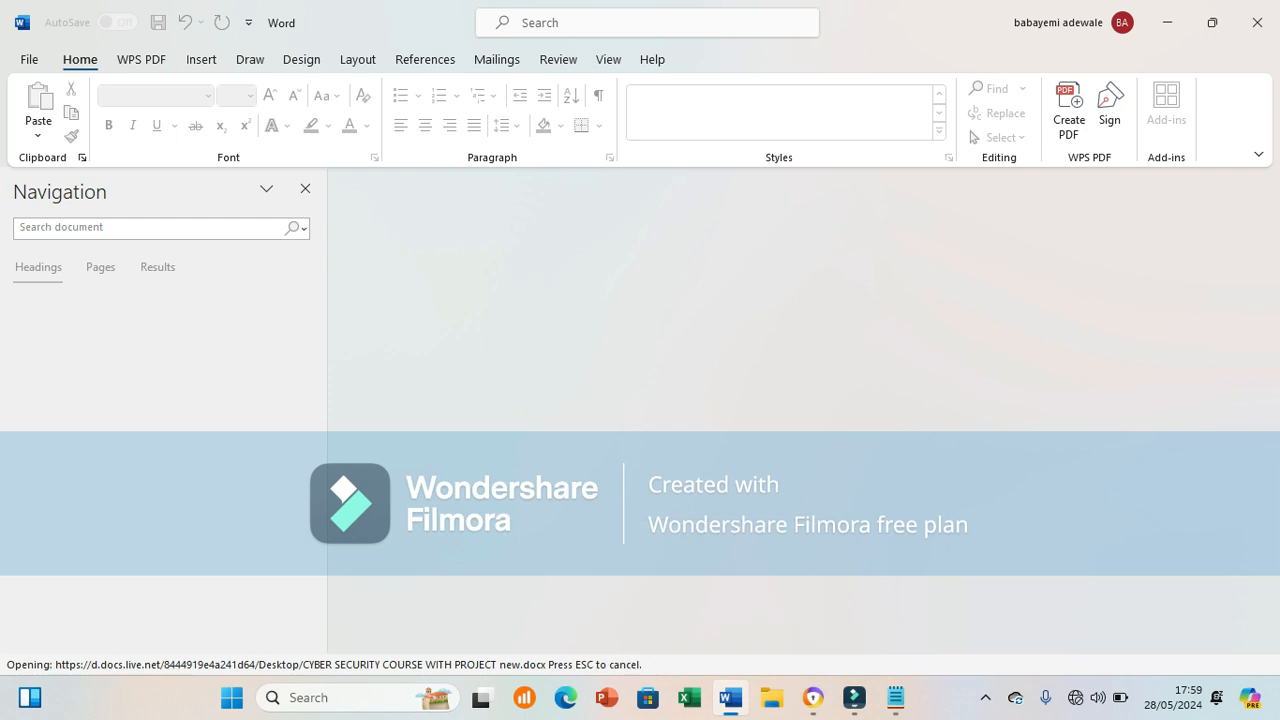
{"action": "left_click", "coordinate": [730, 698]}
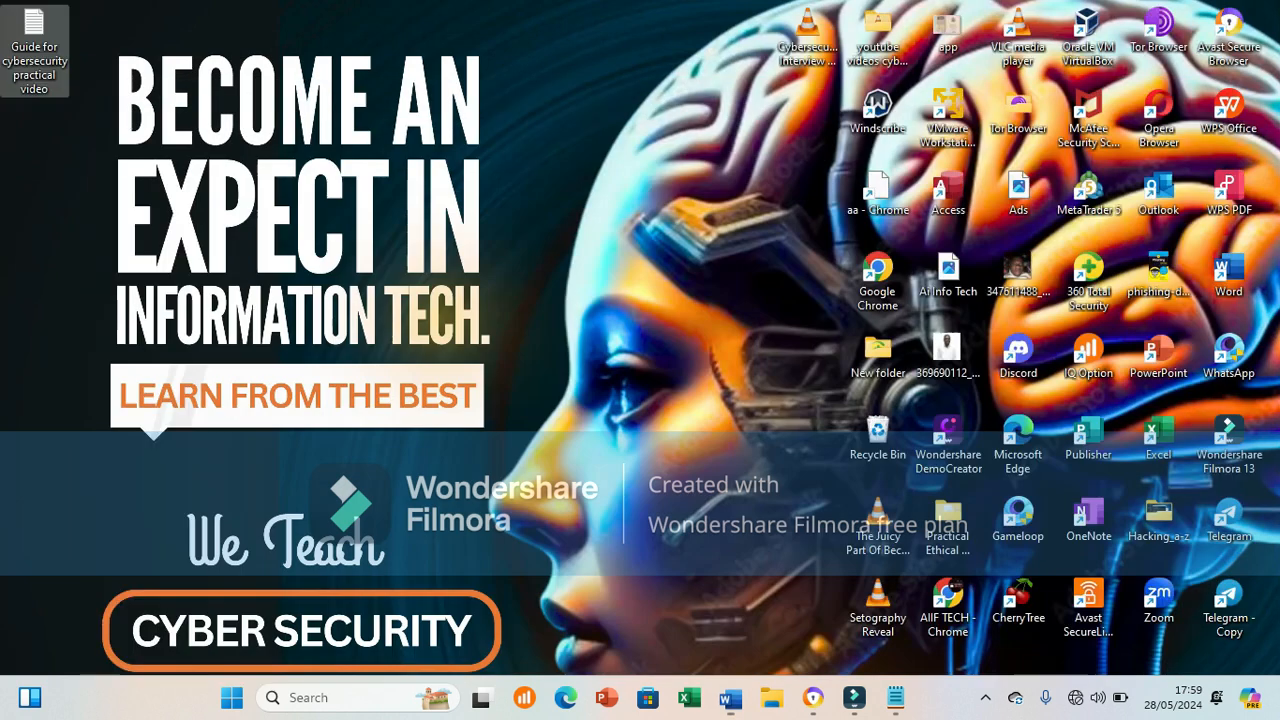
{"action": "left_click", "coordinate": [730, 698]}
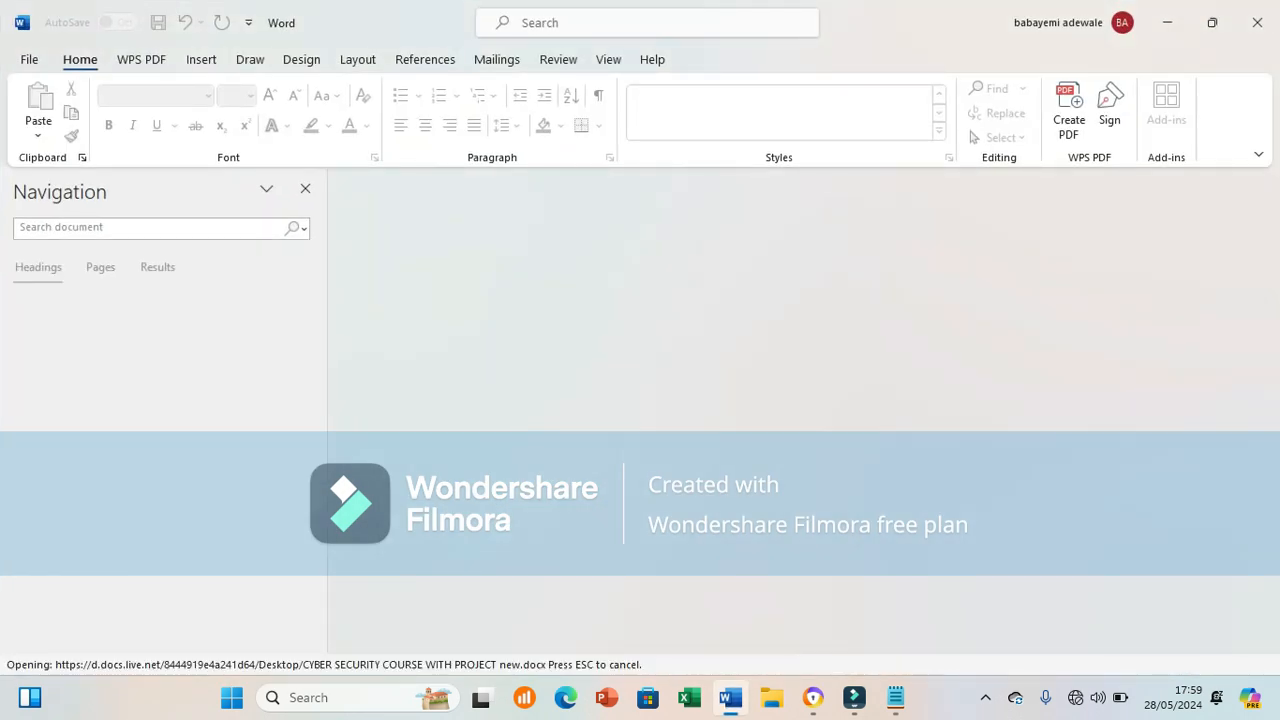
{"action": "mouse_move", "coordinate": [730, 698]}
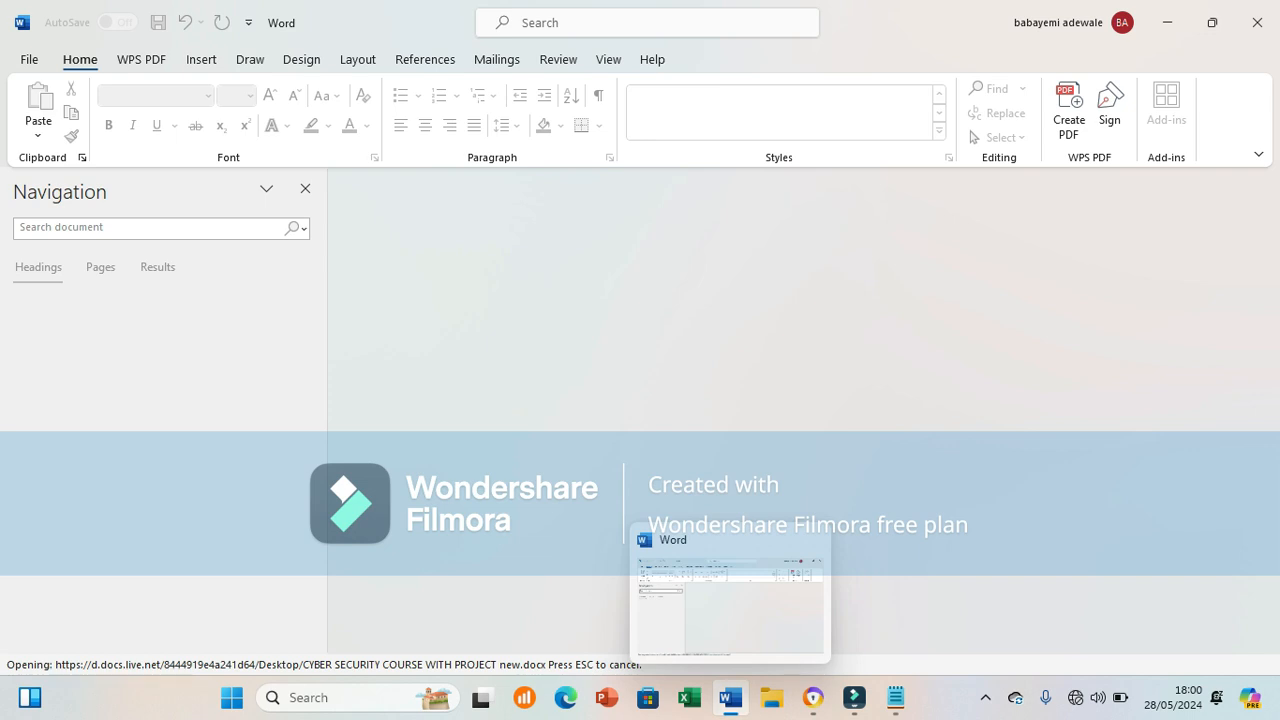
{"action": "left_click", "coordinate": [730, 697]}
{"action": "left_click", "coordinate": [730, 697]}
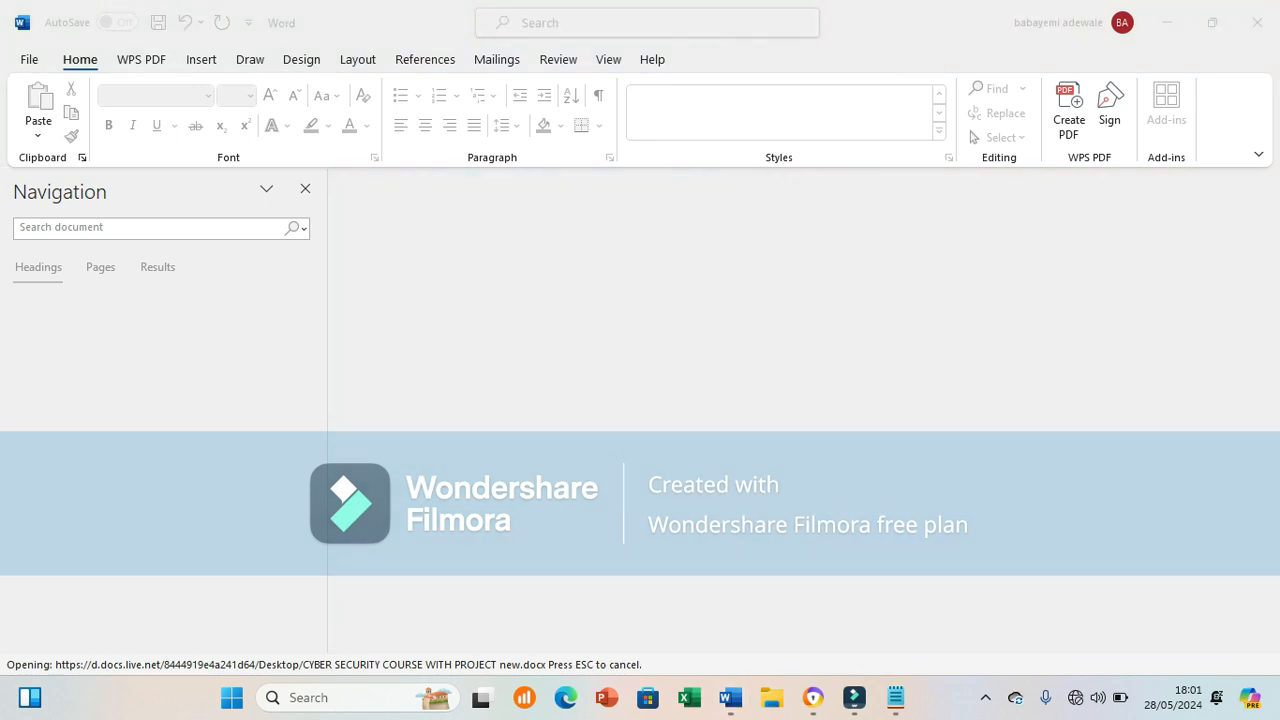
{"action": "left_click", "coordinate": [985, 697]}
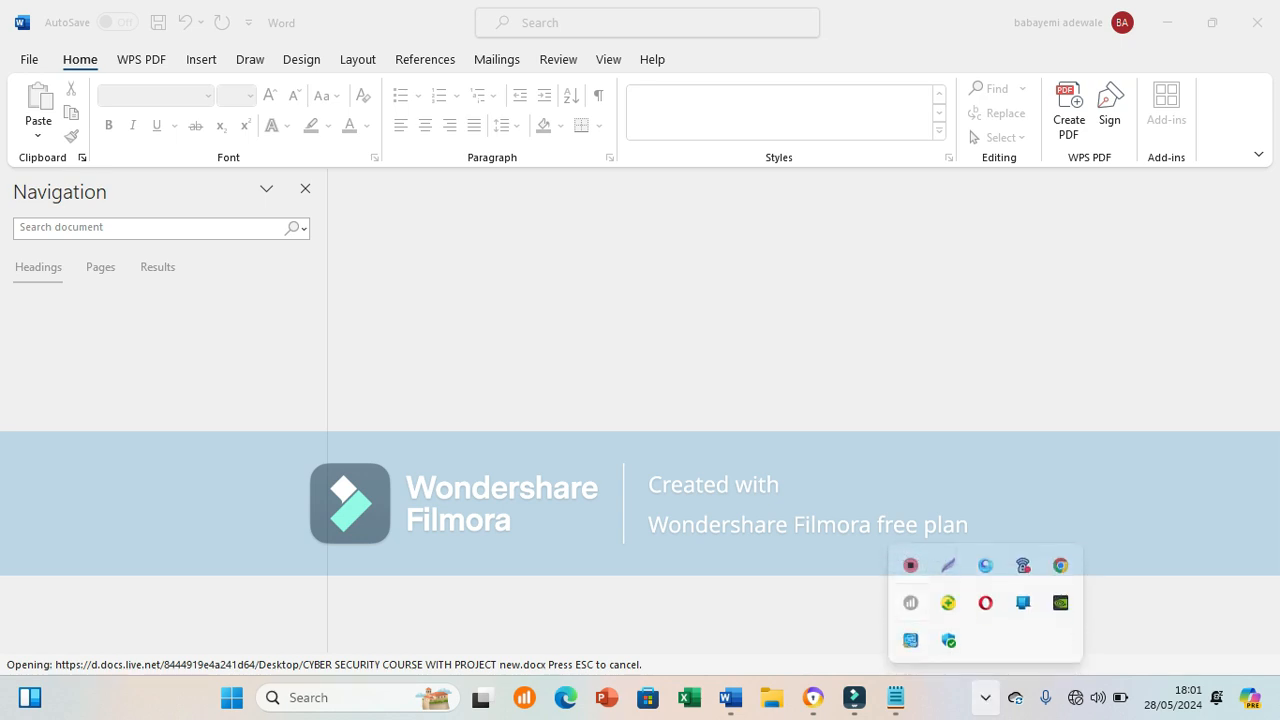
Step: Enter the document's open password in the Password dialog and accept opening it read-only
{"action": "right_click", "coordinate": [910, 566]}
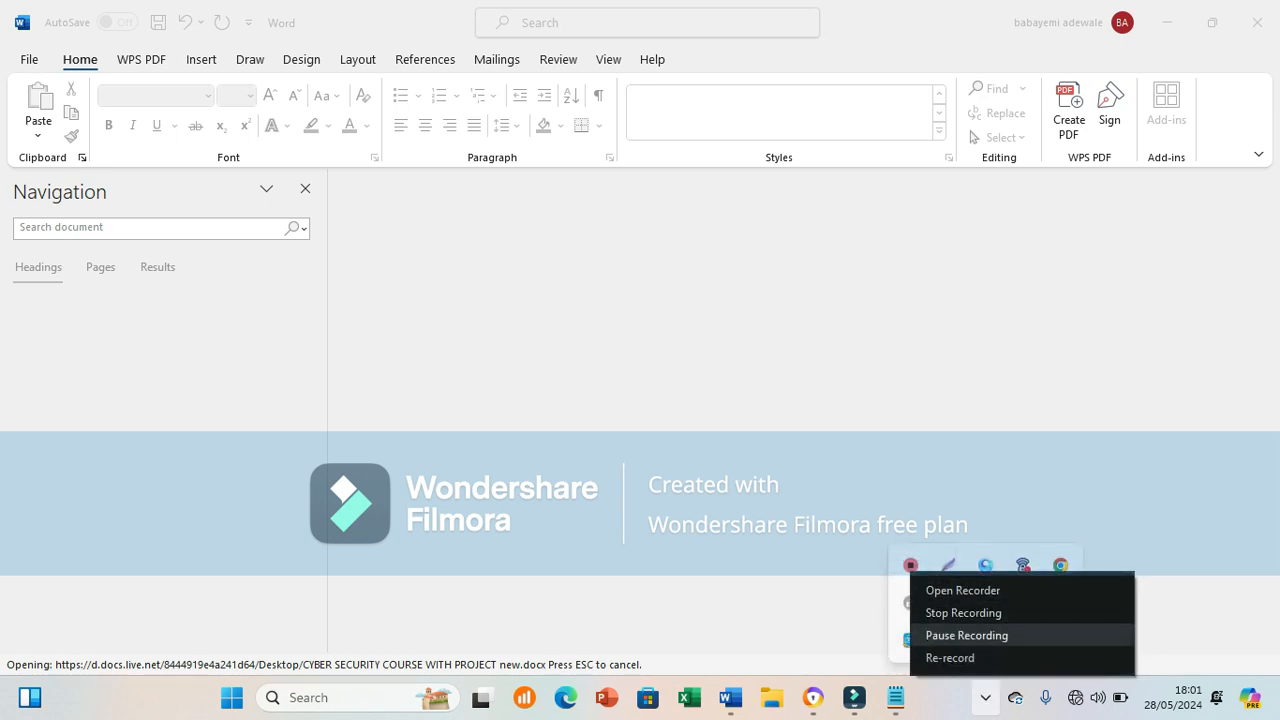
{"action": "left_click", "coordinate": [967, 635]}
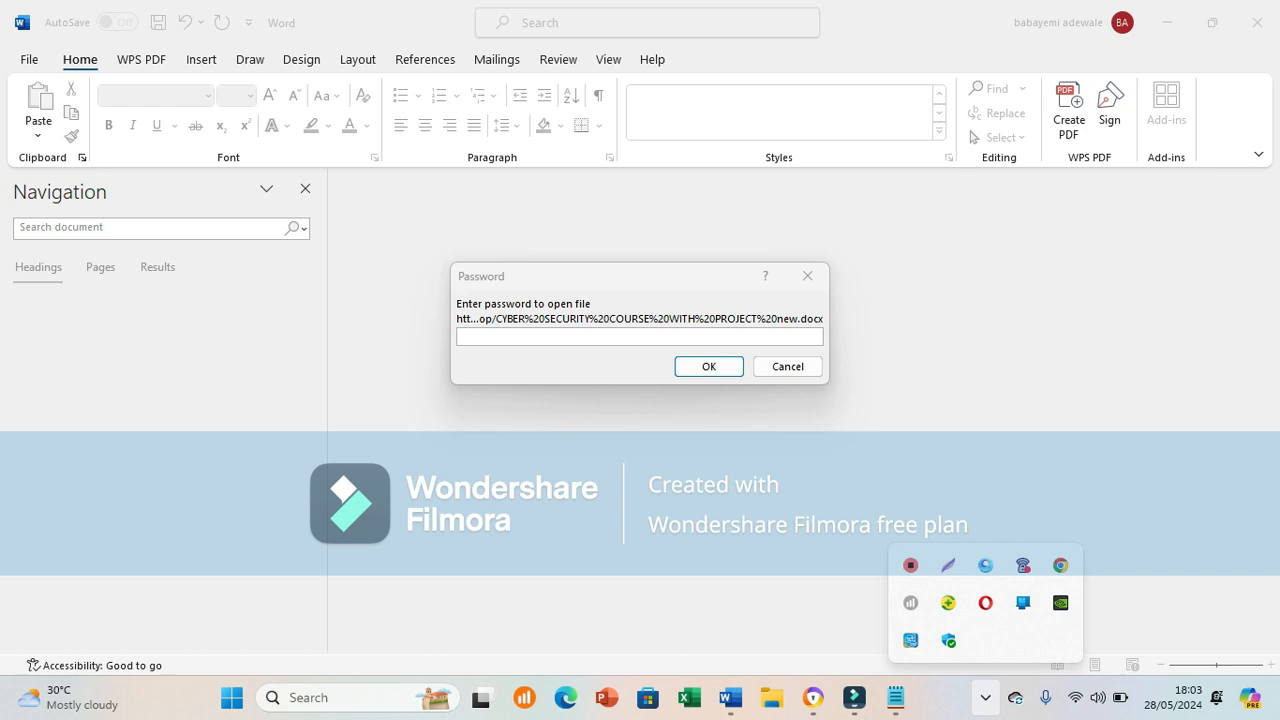
{"action": "left_click", "coordinate": [985, 698]}
{"action": "mouse_move", "coordinate": [895, 698]}
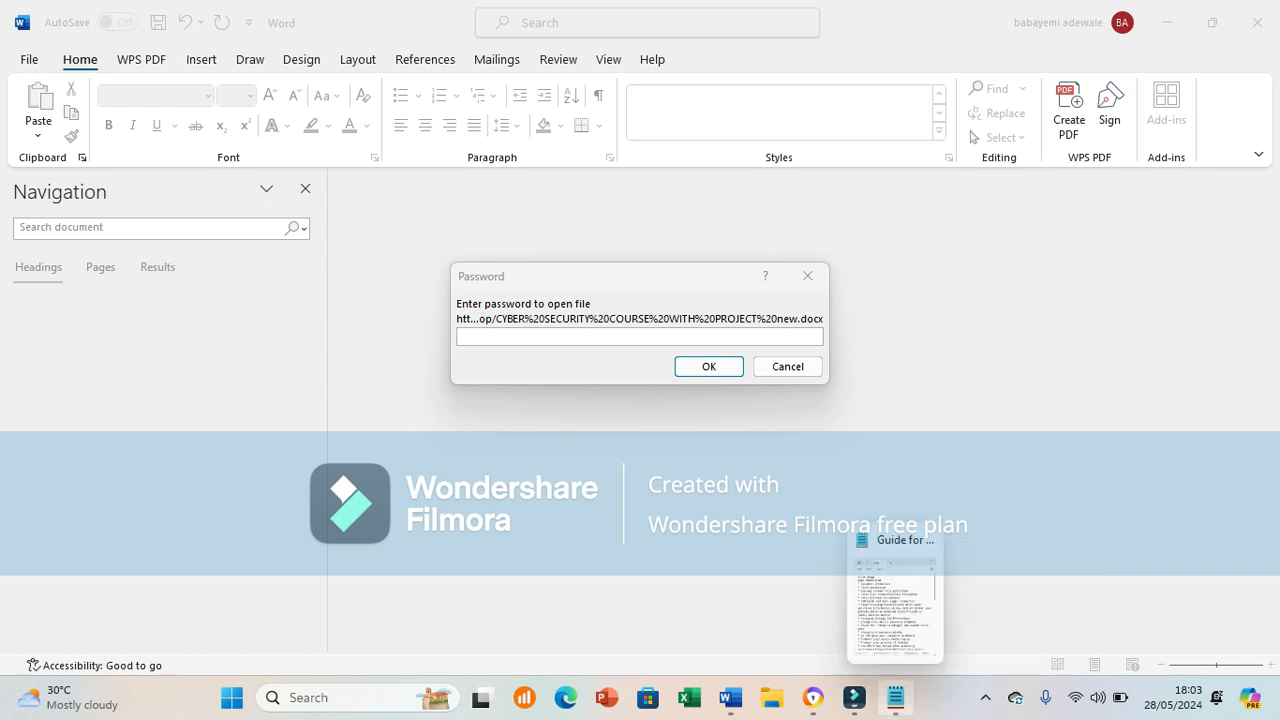
{"action": "left_click", "coordinate": [640, 337]}
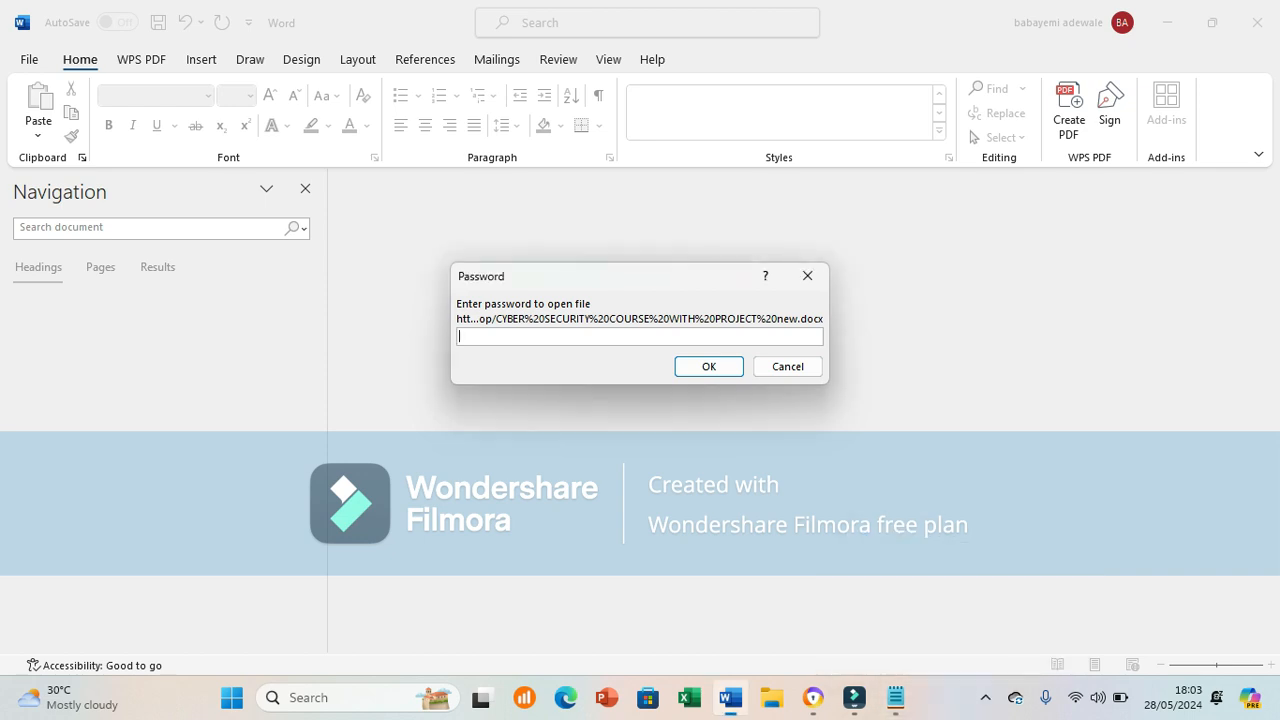
{"action": "type", "text": "••••"}
{"action": "key", "text": "Return"}
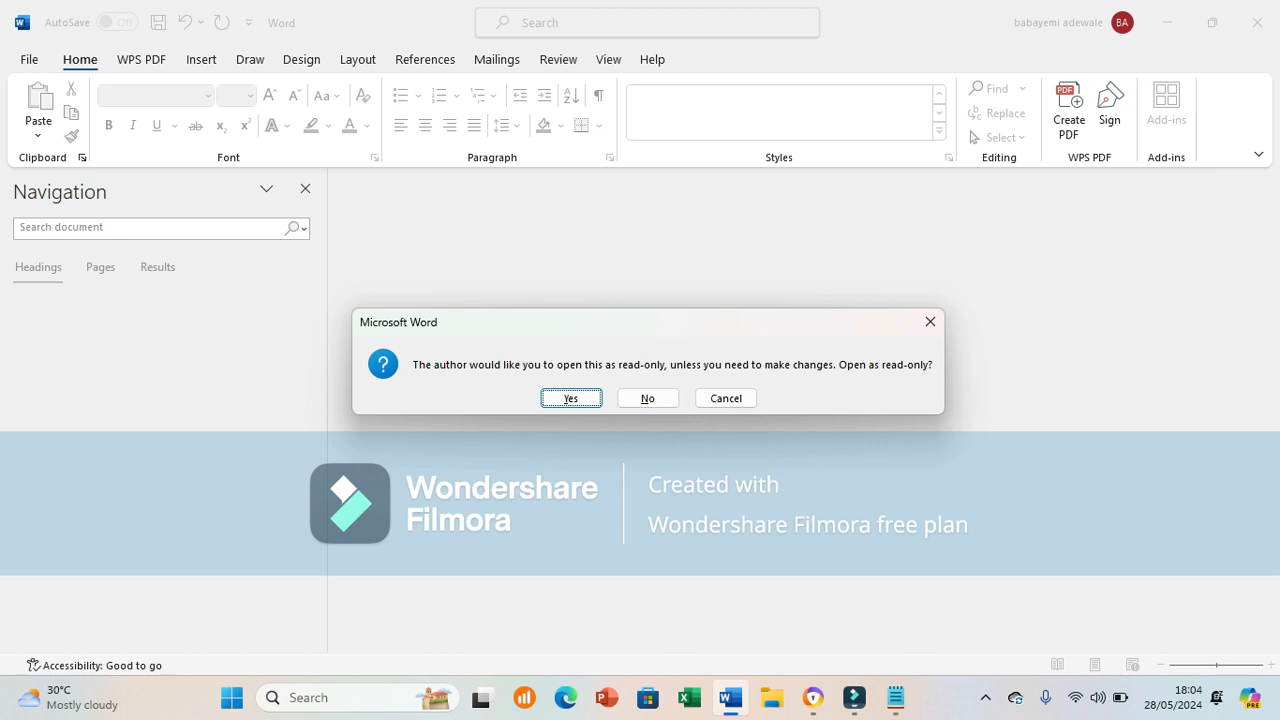
{"action": "key", "text": "Return"}
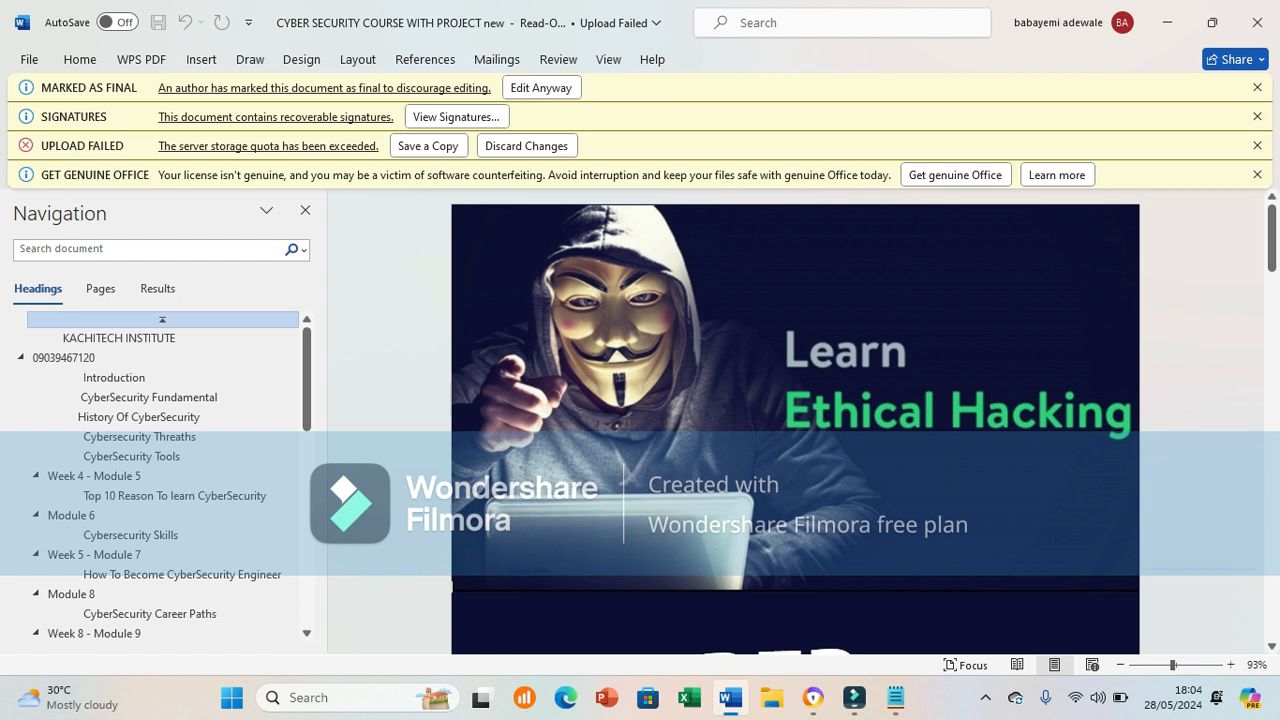
Step: Open the signatures list, which shows the 28/05/2024 signature as a recoverable error
{"action": "left_click_drag", "start_coordinate": [1272, 215], "coordinate": [1272, 230]}
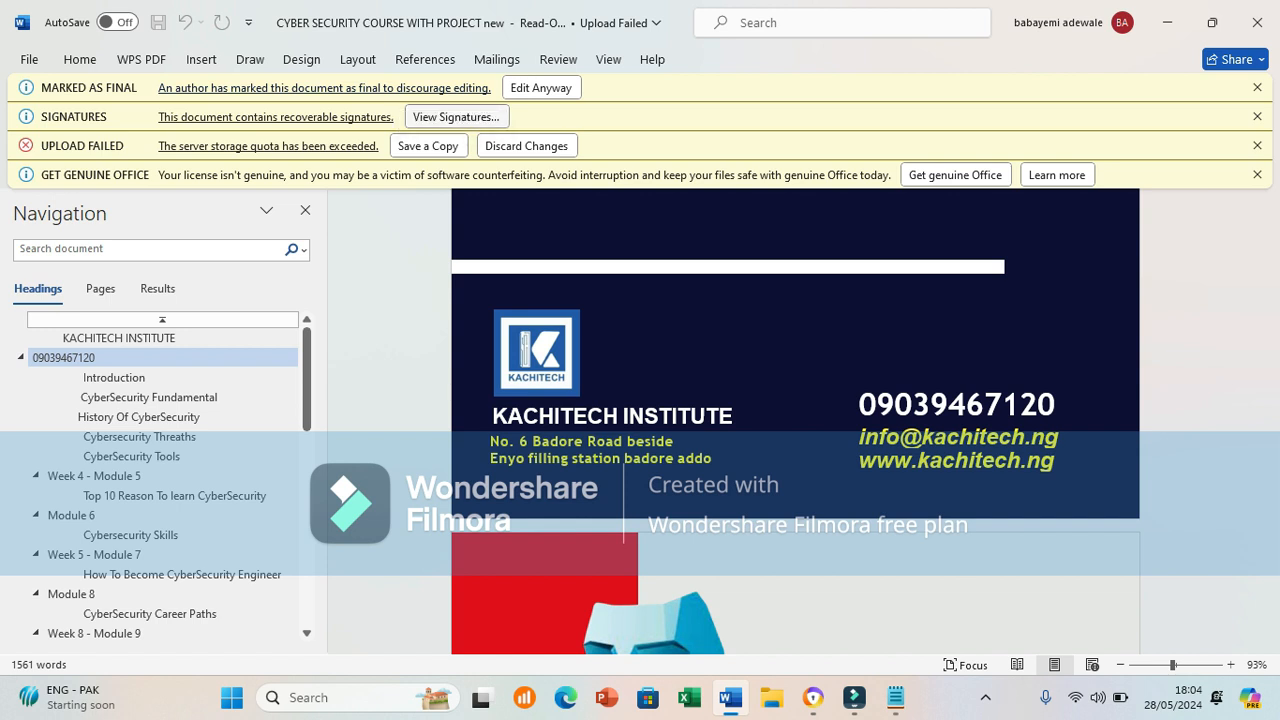
{"action": "left_click", "coordinate": [455, 117]}
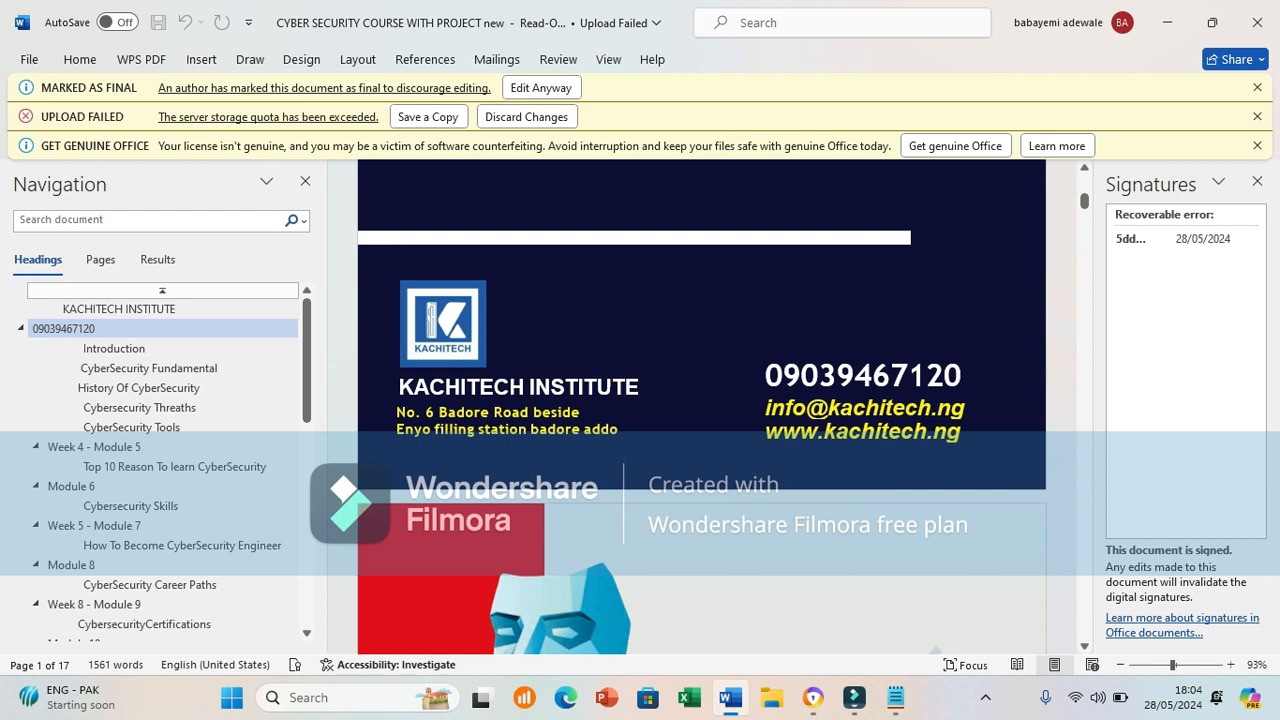
Step: Try deleting text in the 6-9 Months Course Duration box and cybersecurity paragraph, confirming both are locked
{"action": "mouse_move", "coordinate": [1186, 239]}
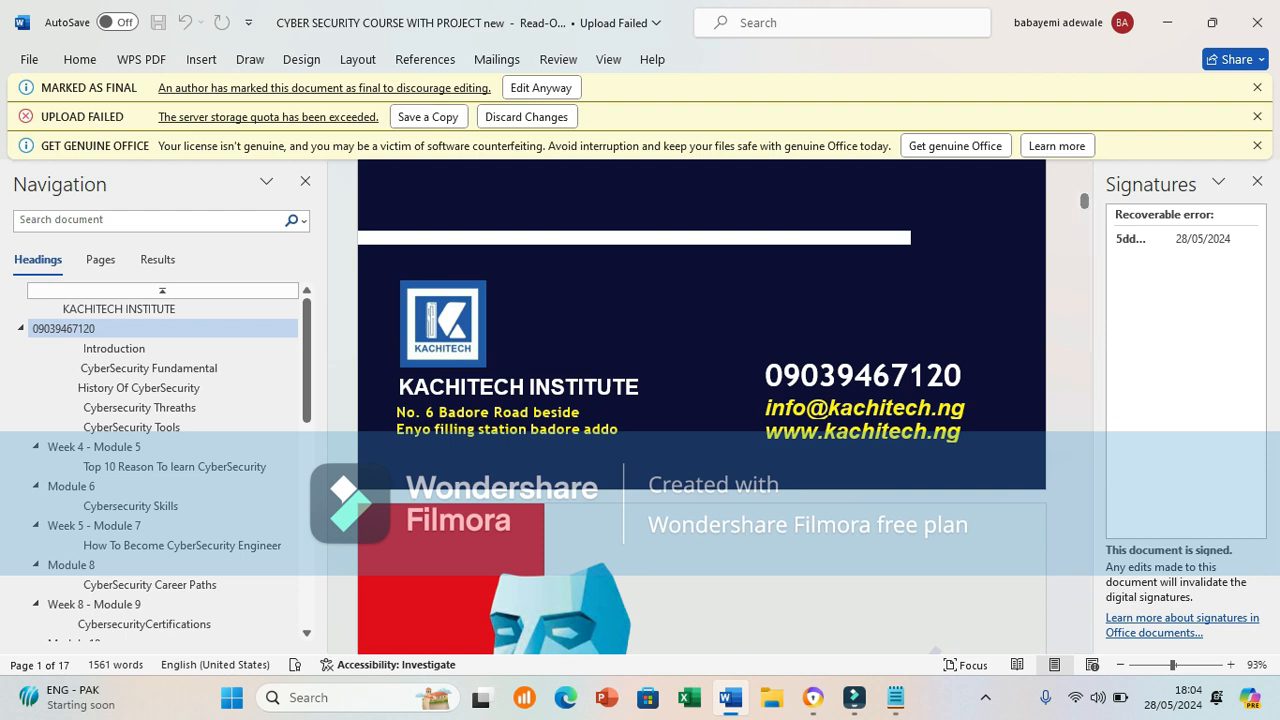
{"action": "left_click_drag", "start_coordinate": [1084, 201], "coordinate": [1084, 245]}
{"action": "left_click", "coordinate": [776, 381]}
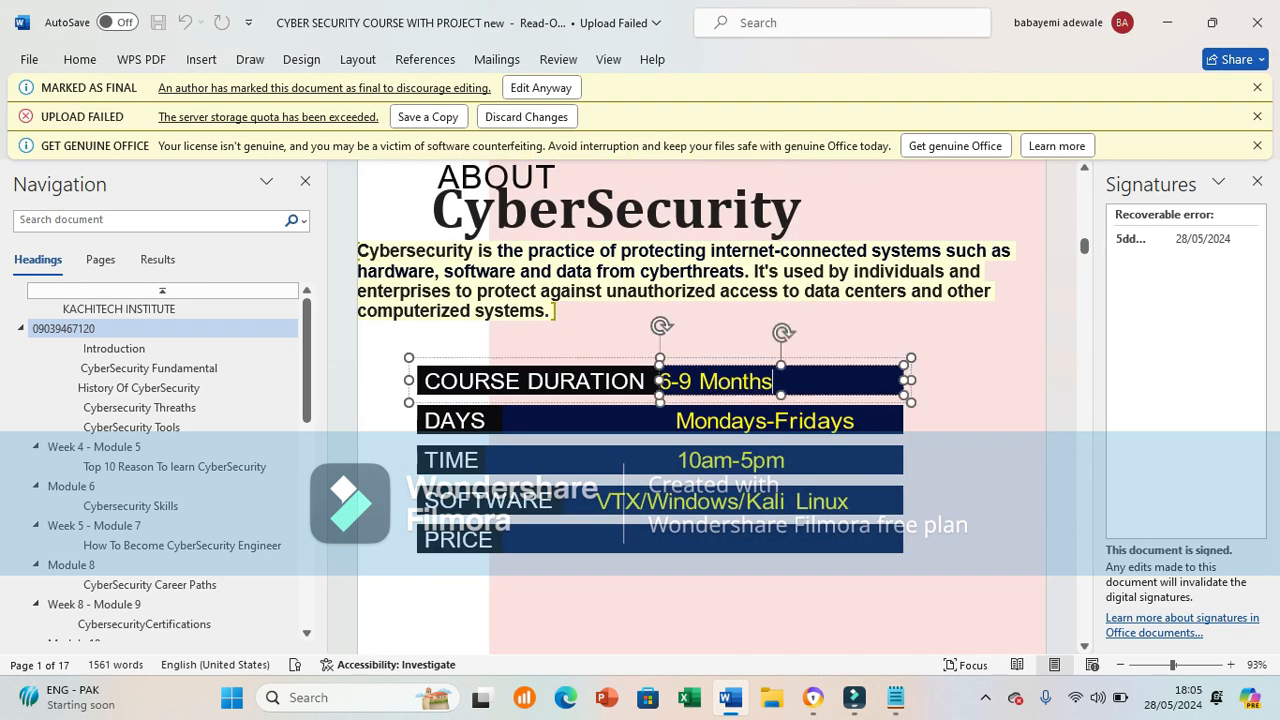
{"action": "key", "text": "BackSpace"}
{"action": "key", "text": "BackSpace"}
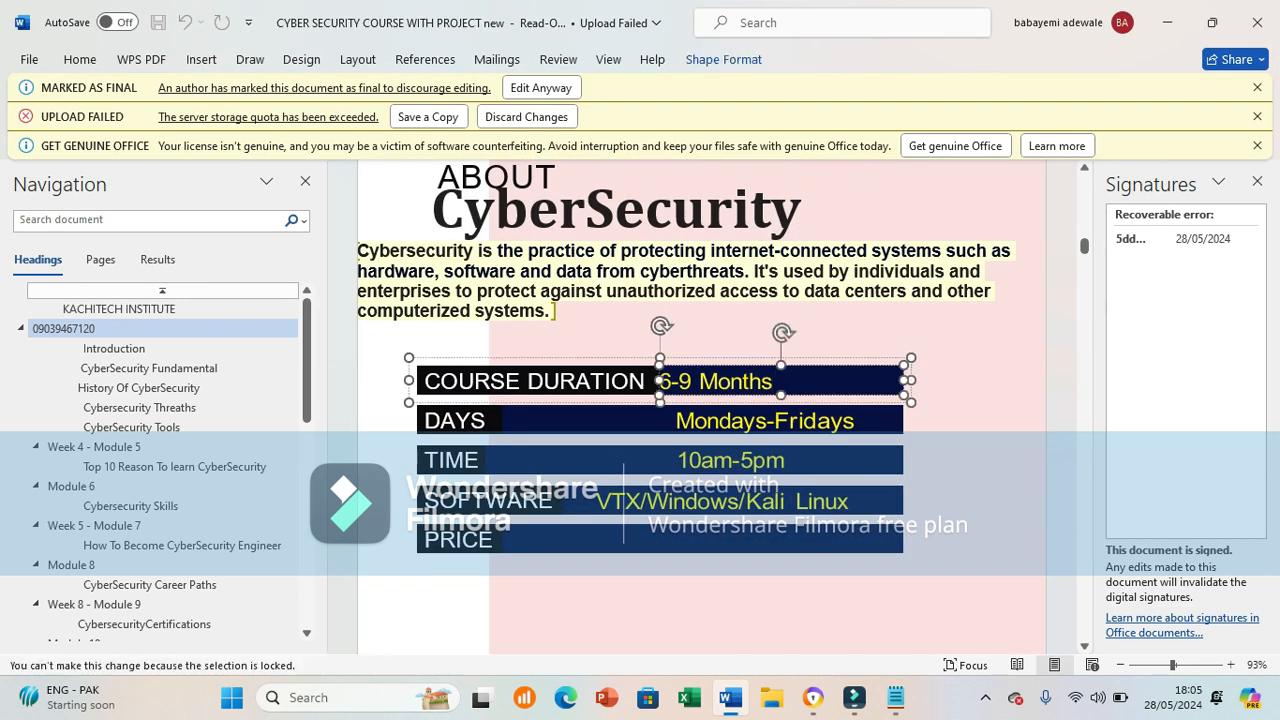
{"action": "key", "text": "BackSpace"}
{"action": "key", "text": "BackSpace"}
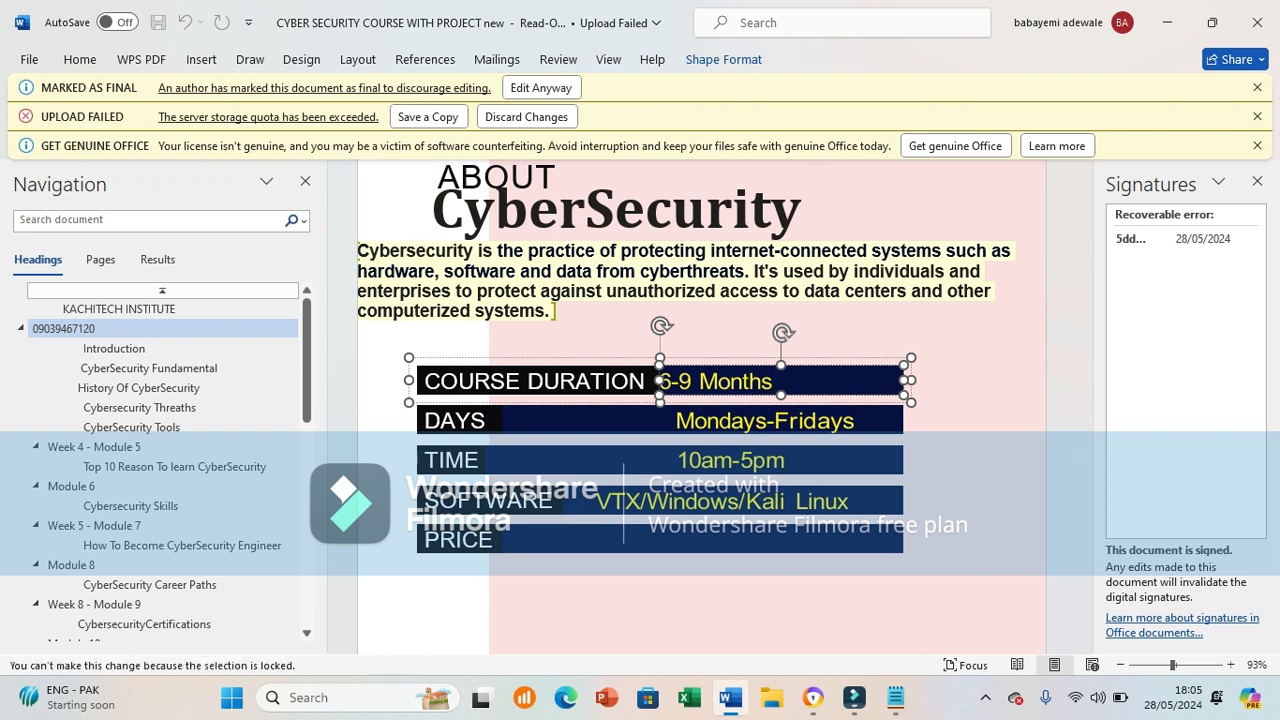
{"action": "left_click", "coordinate": [784, 271]}
{"action": "key", "text": "BackSpace"}
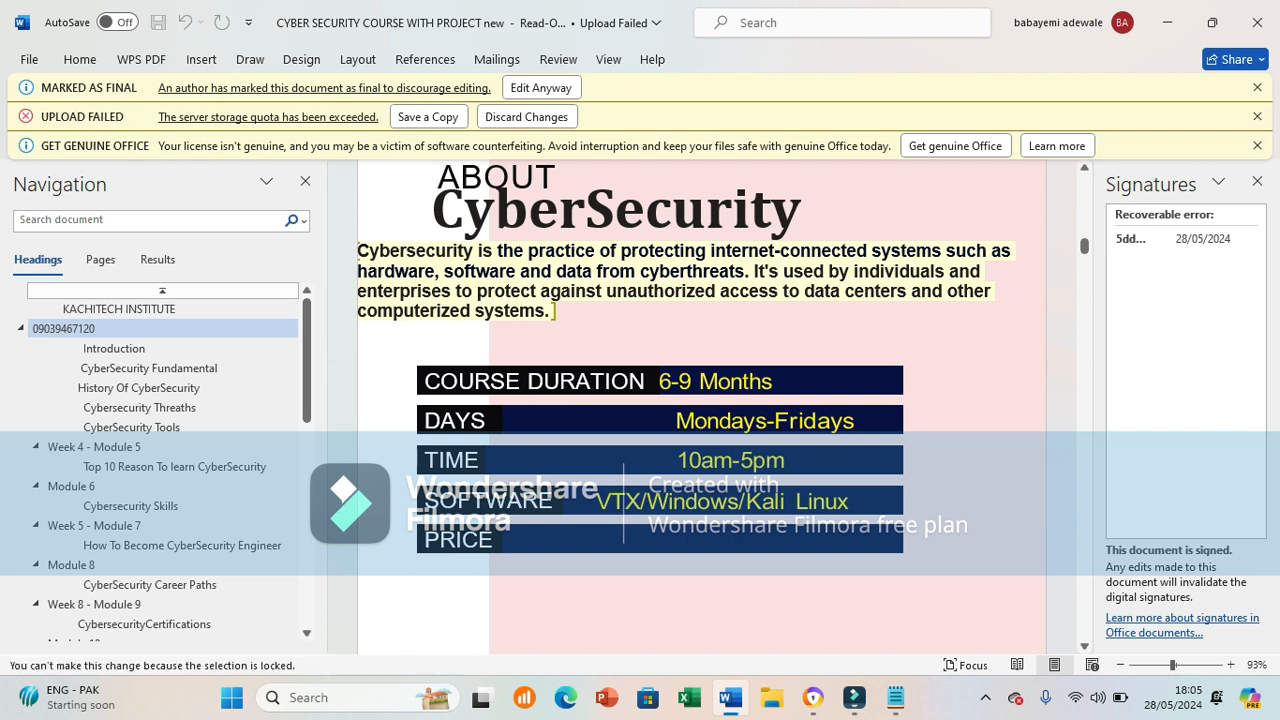